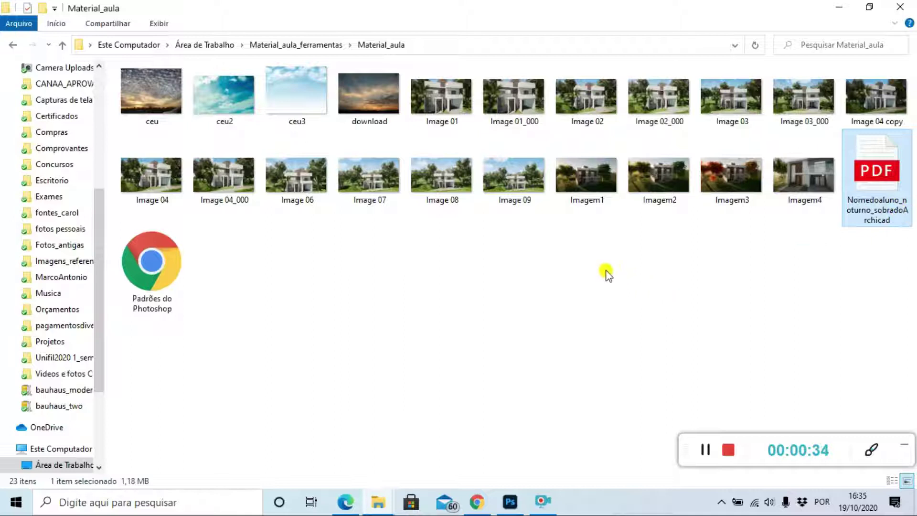
Review the house renders in the Material_aula folder, comparing Imagem1, Imagem2, Imagem3, Imagem4 and Image 09
double_click(611, 176)
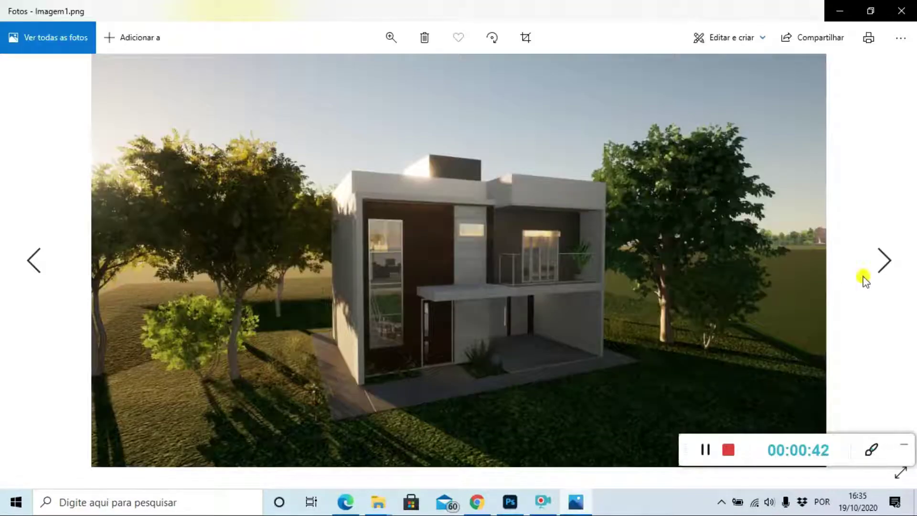
left_click(886, 261)
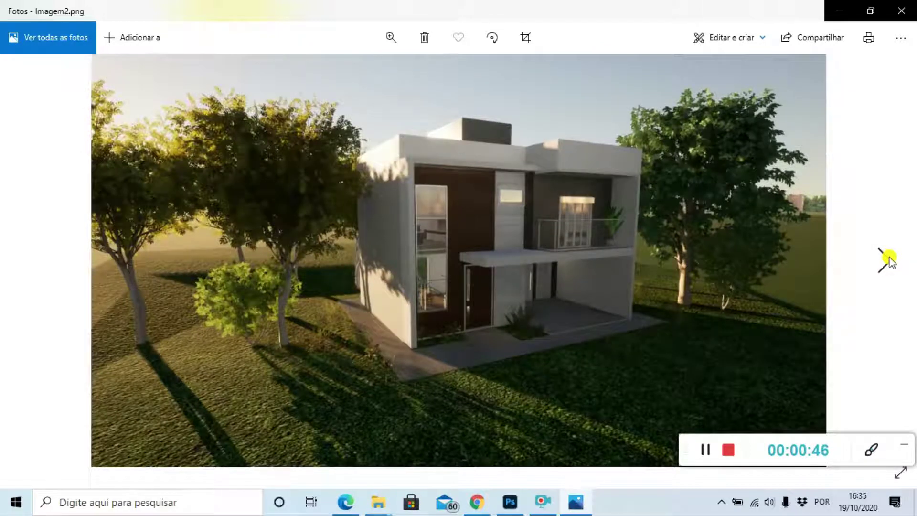
left_click(887, 260)
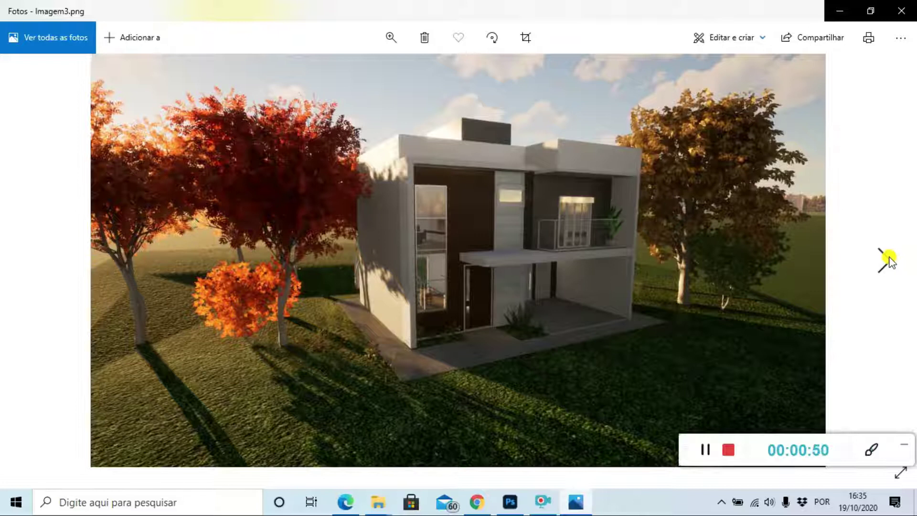
left_click(35, 269)
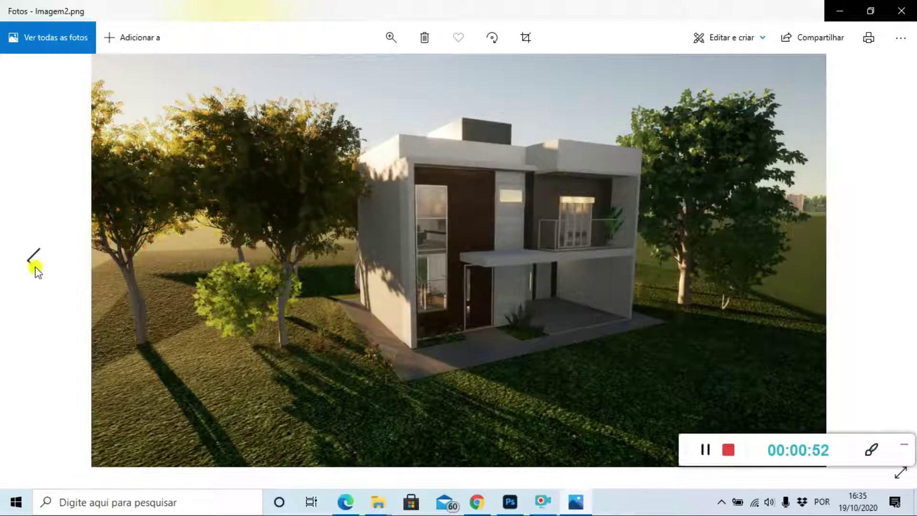
left_click(36, 269)
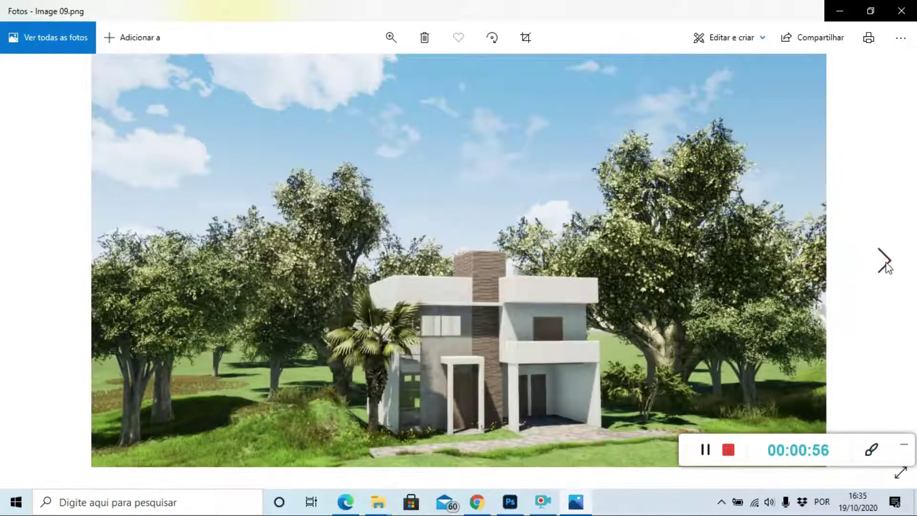
left_click(888, 262)
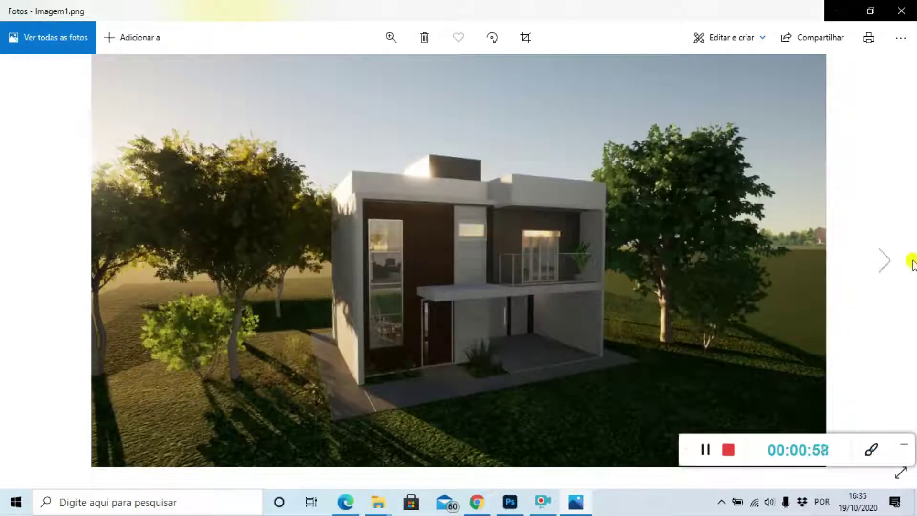
left_click(888, 261)
left_click(889, 264)
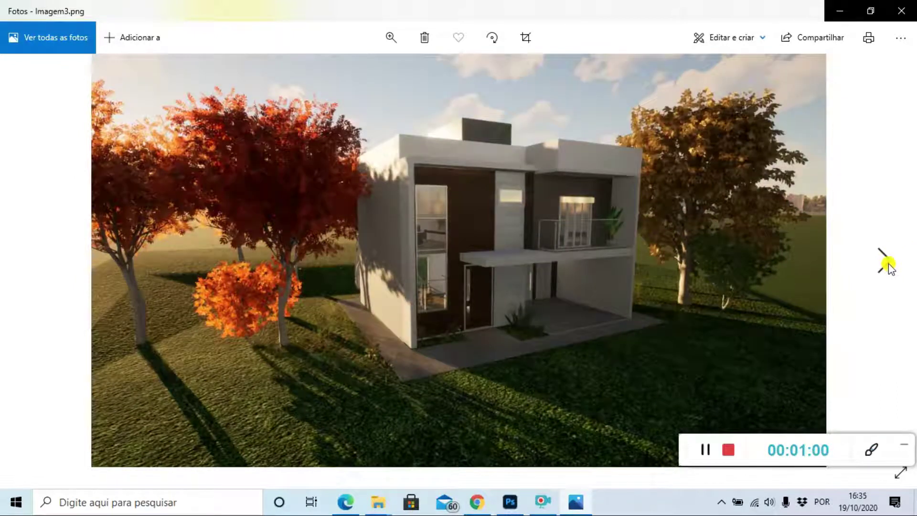
left_click(889, 264)
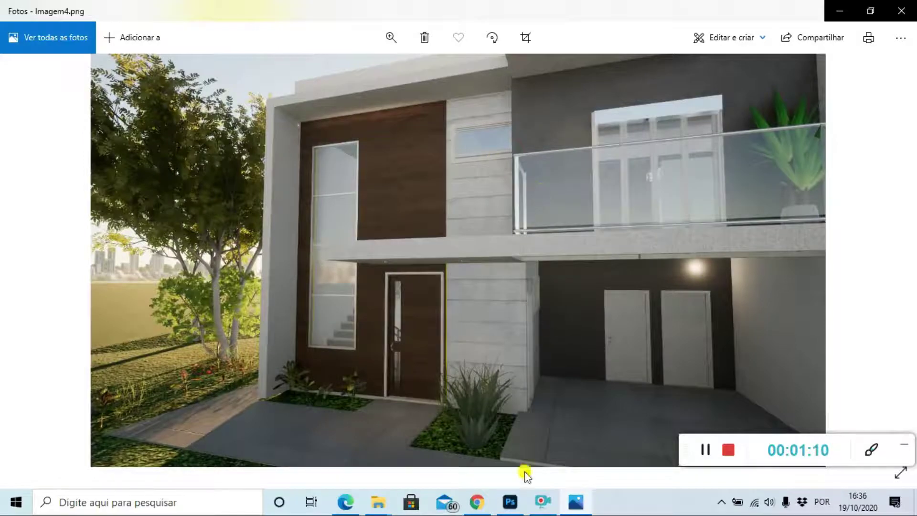
Switch to Photoshop and browse for a file to open in the desktop folder Material_aula_ferramentas, subfolder Material_aula
left_click(510, 501)
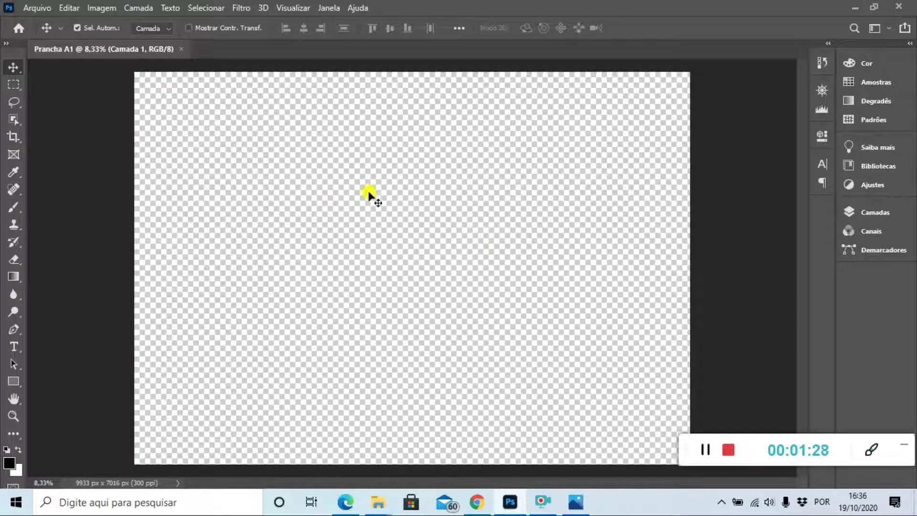
left_click(45, 9)
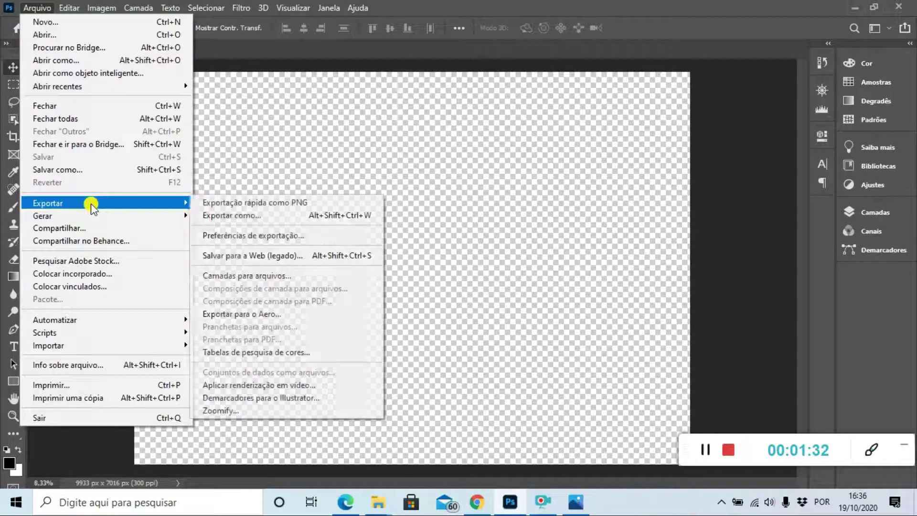
left_click(45, 35)
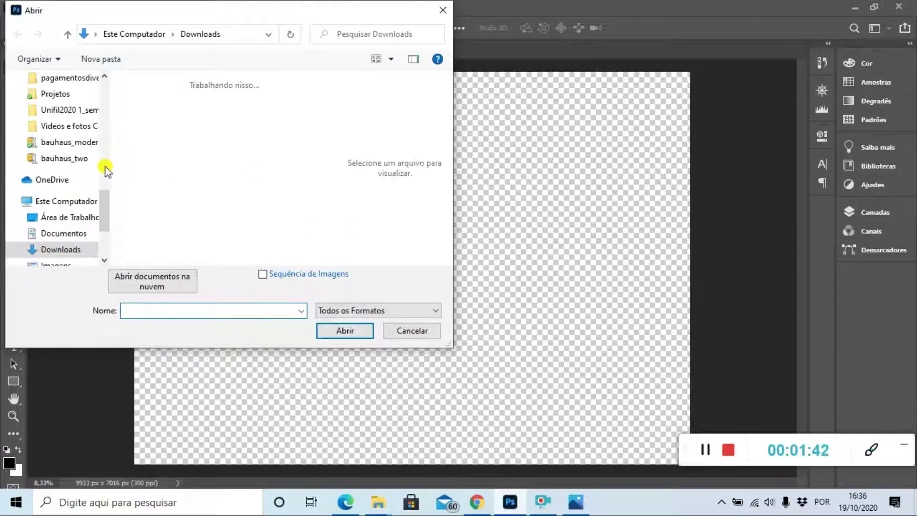
left_click(76, 218)
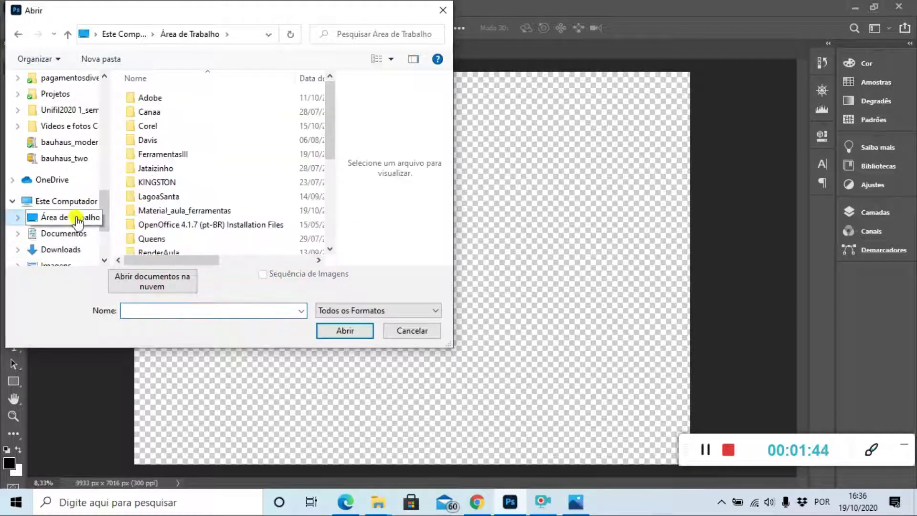
double_click(173, 155)
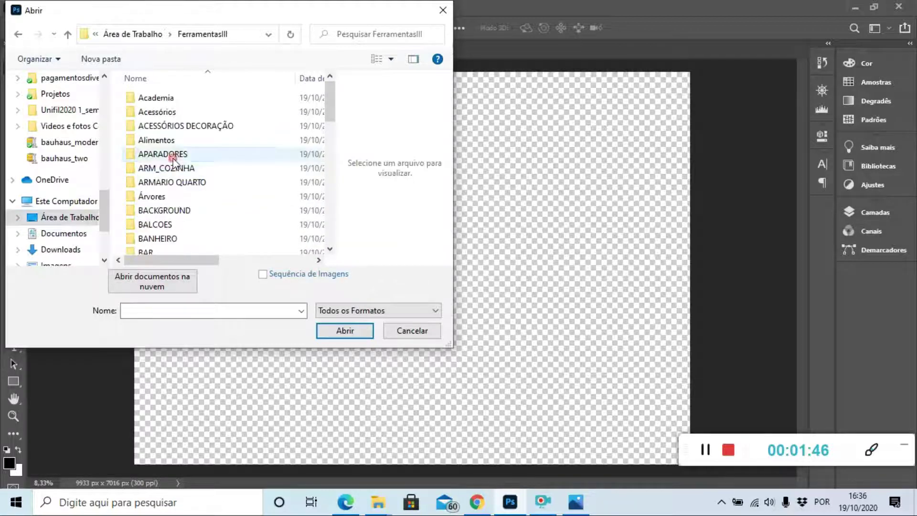
left_click(68, 35)
double_click(210, 212)
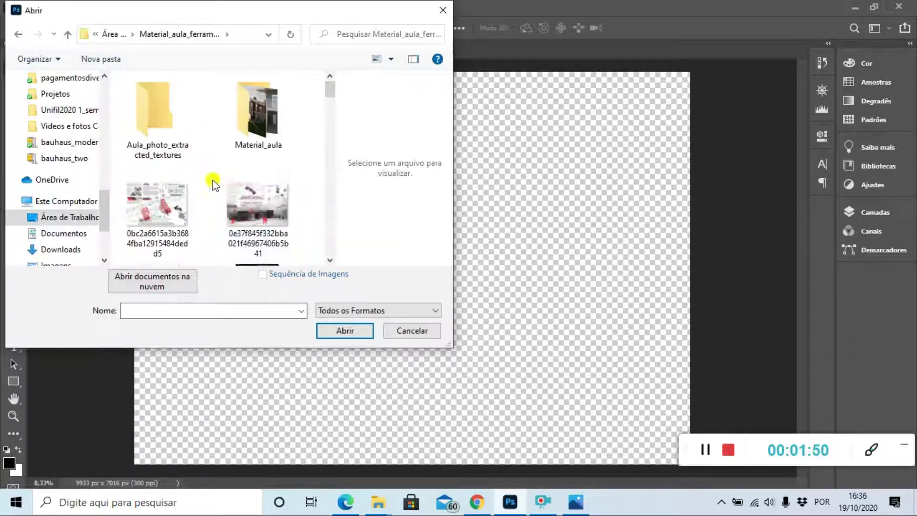
double_click(276, 127)
left_click_drag(328, 104, 338, 218)
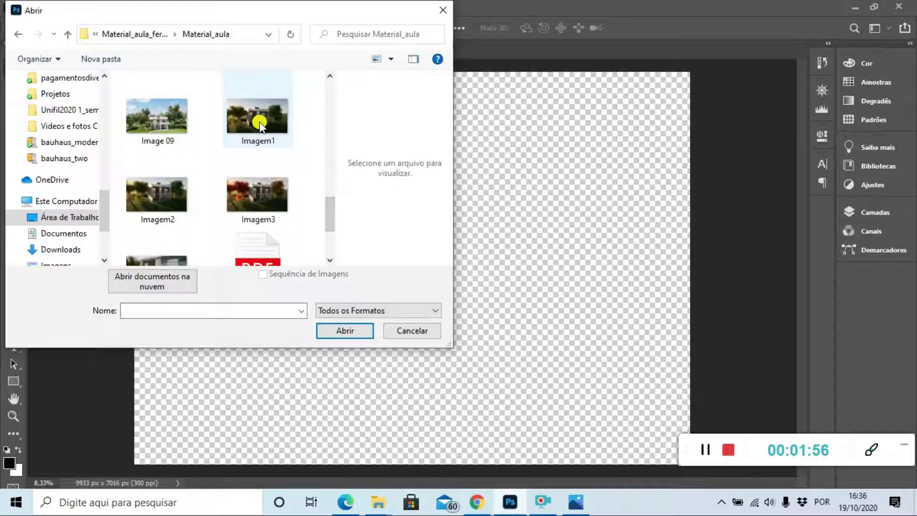
Open Imagem2 and assign it the working RGB profile, Adobe RGB (1998)
left_click(167, 205)
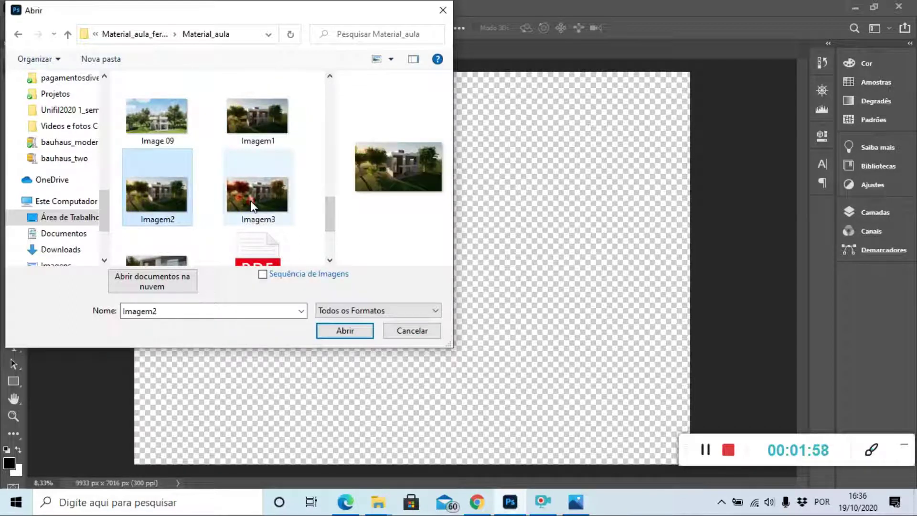
left_click(243, 127)
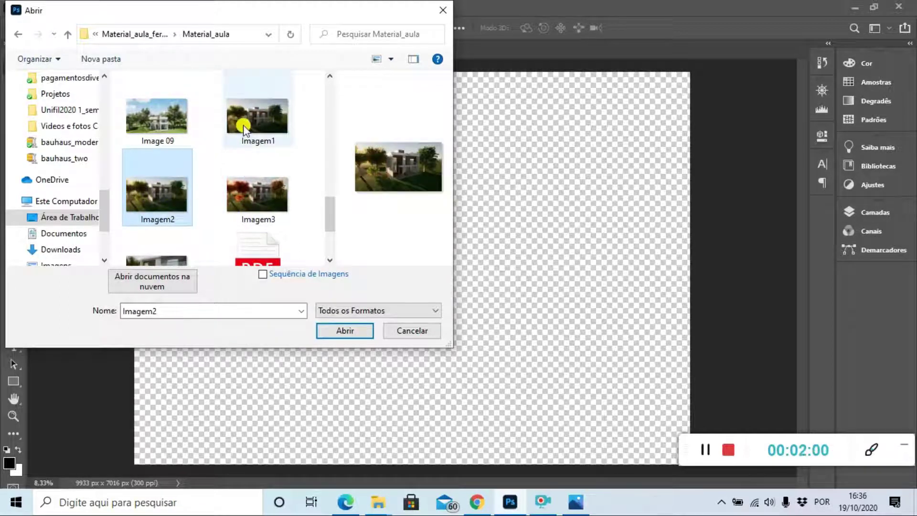
left_click(340, 330)
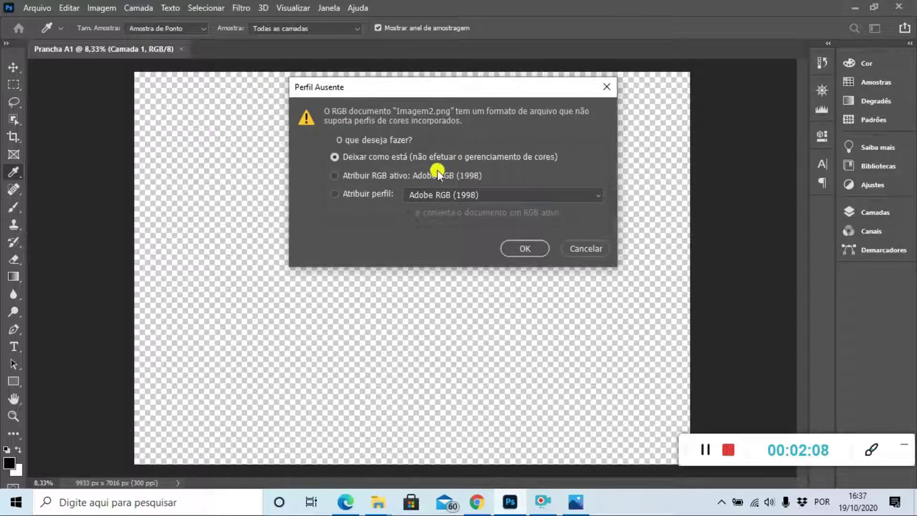
left_click(393, 175)
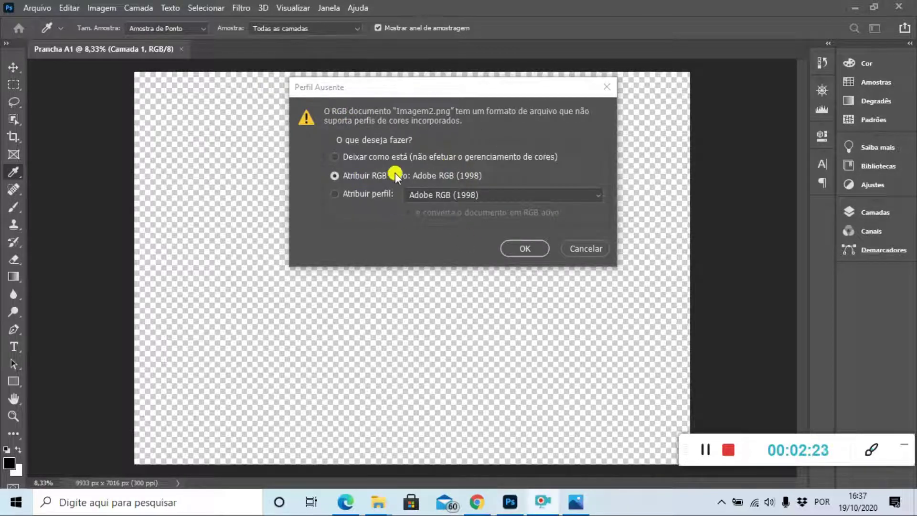
left_click(532, 245)
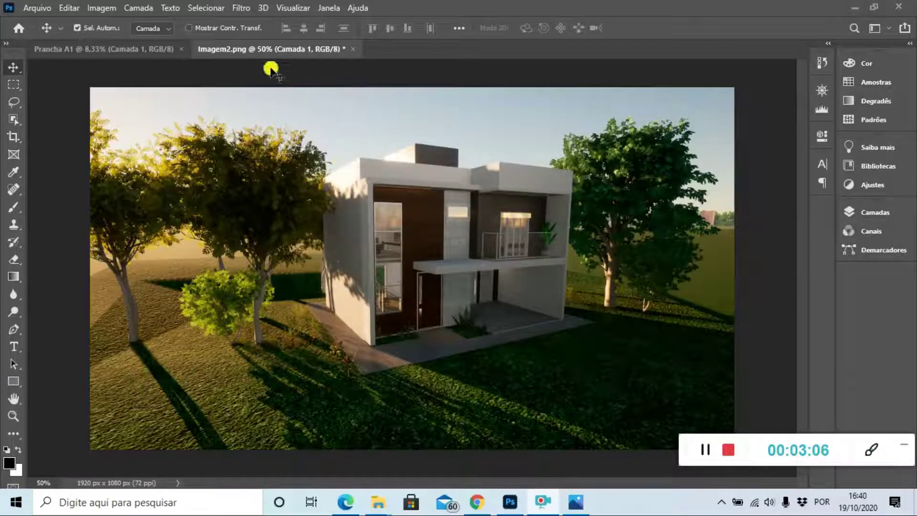
Float the Imagem2 window, check its dimensions and resolution in Image Size without changing them, and dock it again
left_click_drag(228, 50, 257, 75)
right_click(253, 80)
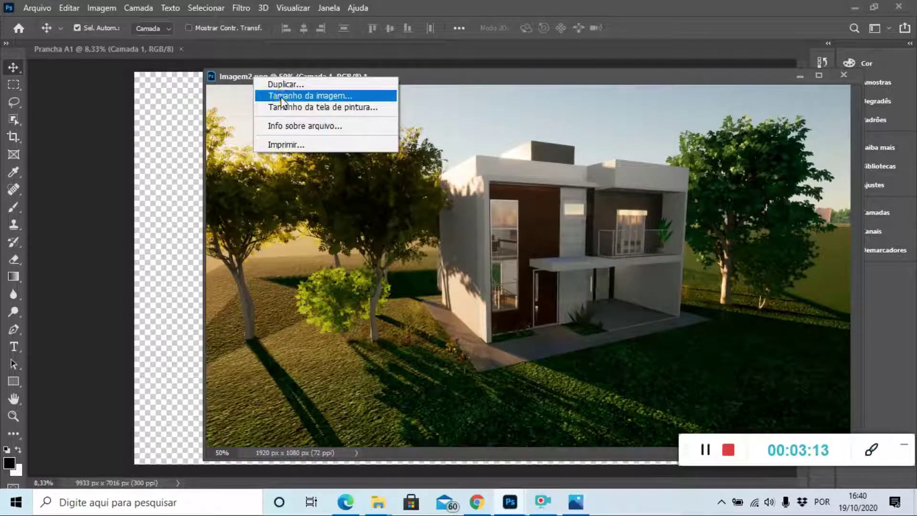
left_click(296, 95)
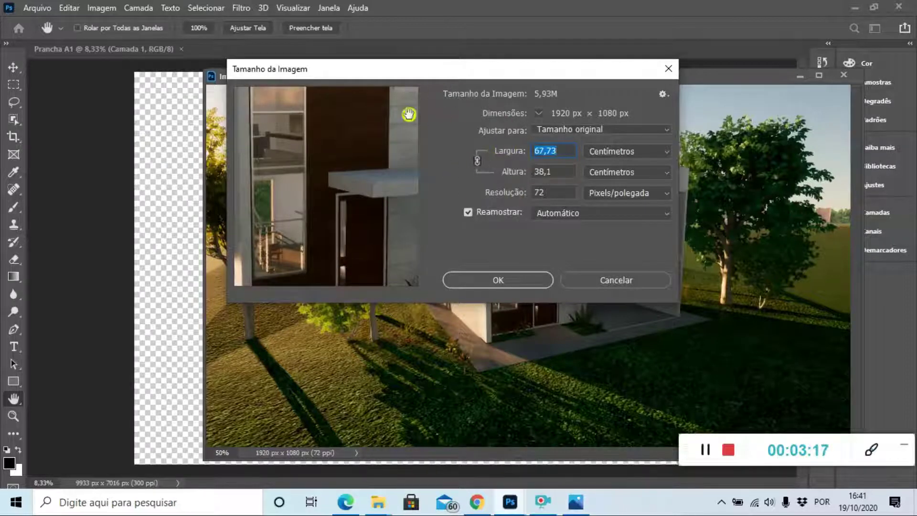
left_click(589, 275)
right_click(296, 81)
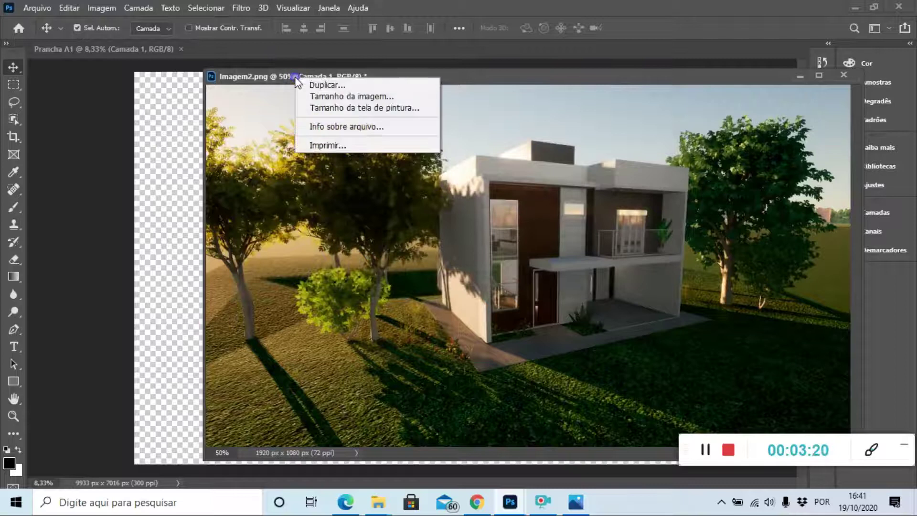
left_click(327, 96)
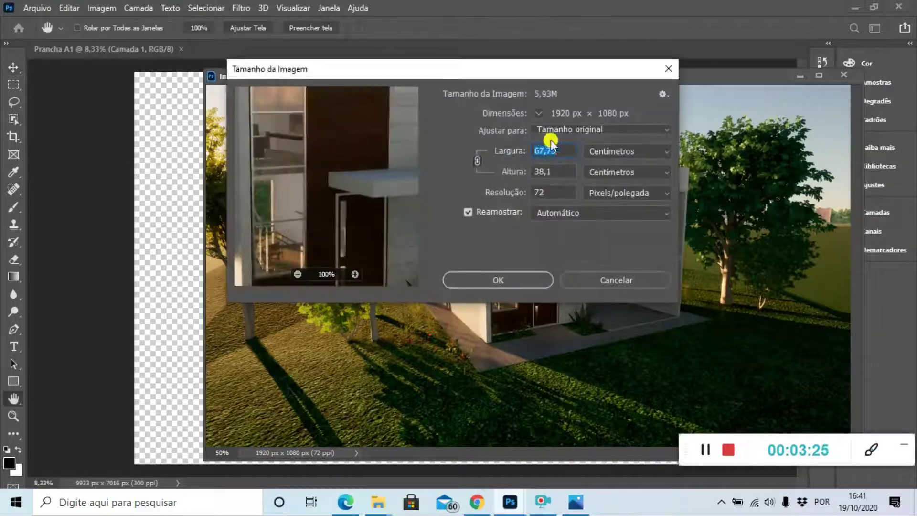
left_click(609, 280)
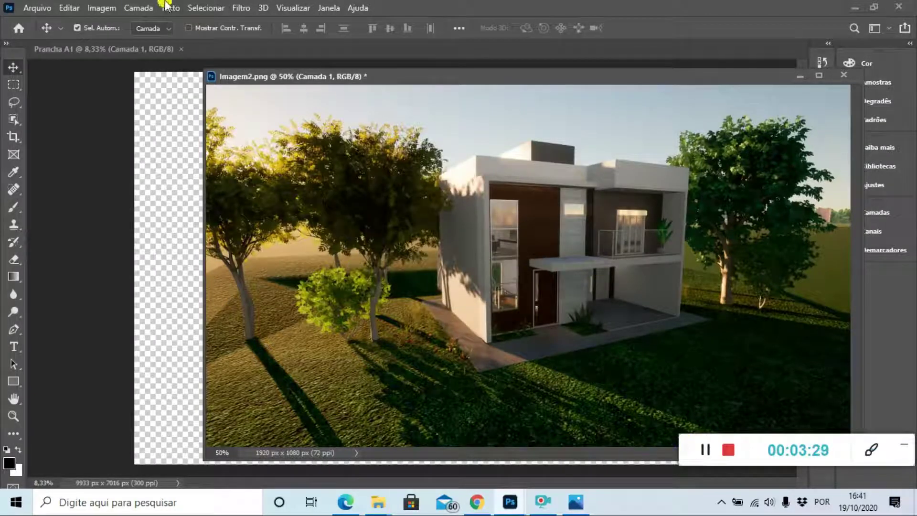
left_click_drag(293, 76, 235, 54)
left_click(103, 9)
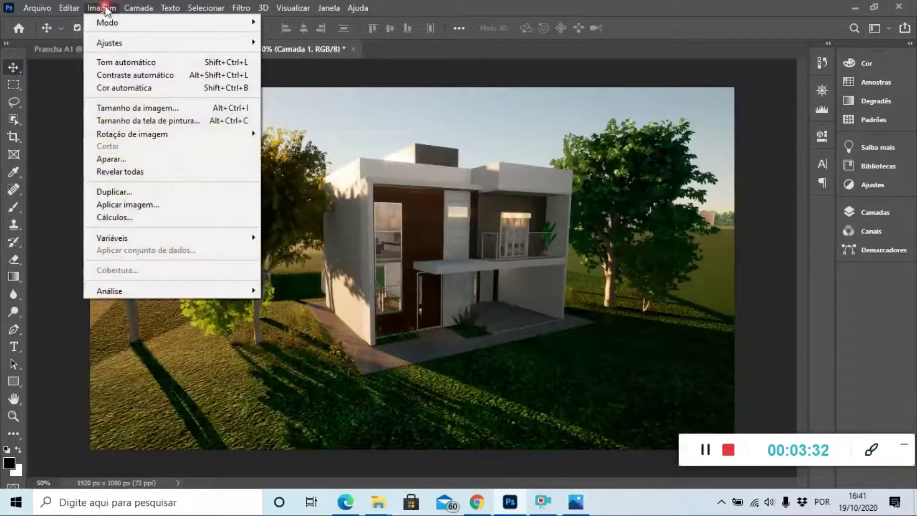
left_click(119, 43)
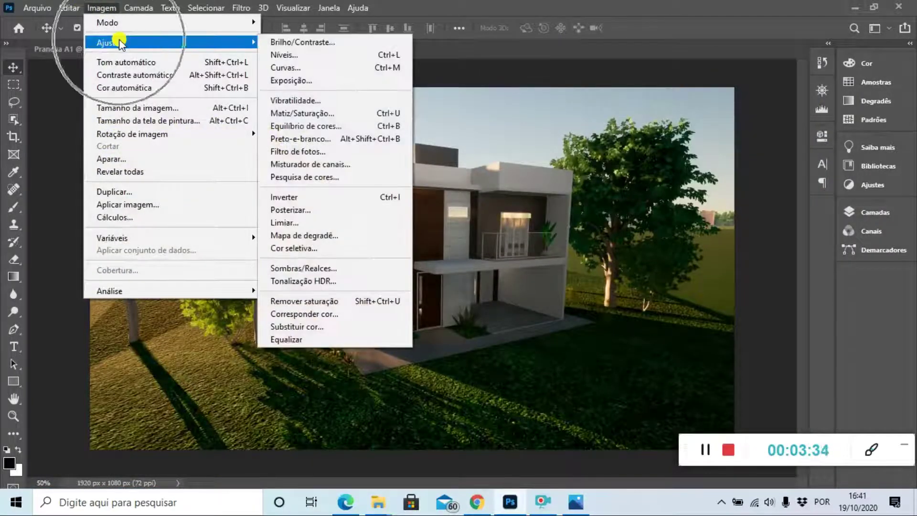
left_click(466, 129)
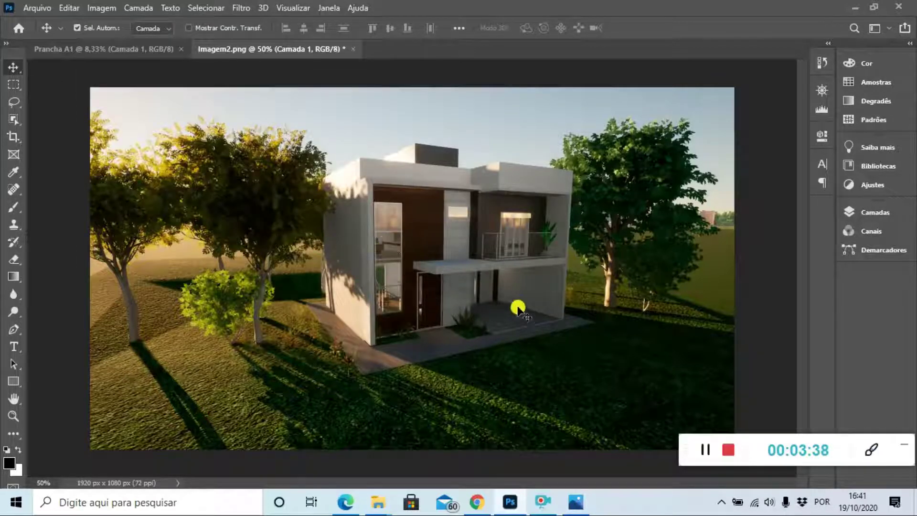
left_click_drag(686, 438, 644, 410)
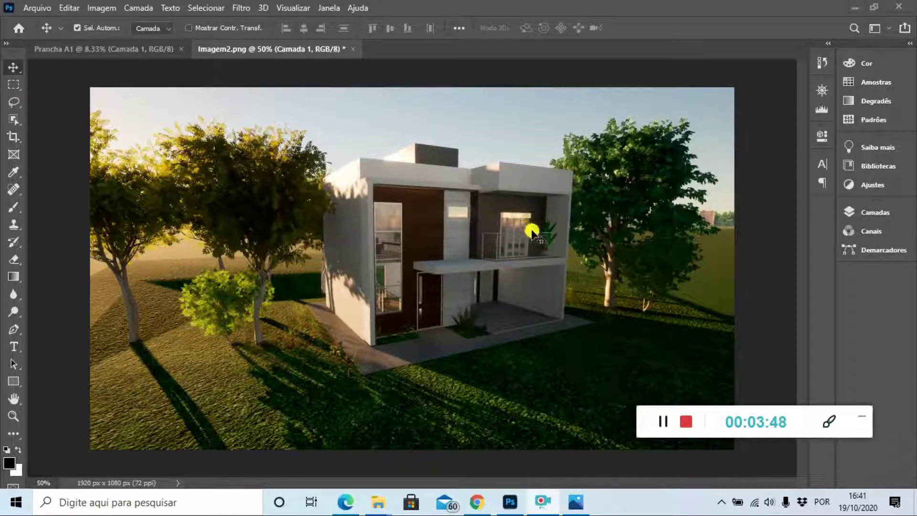
Test brightness up to 150 on the house render, and apply the automatic Brightness/Contrast correction of 35 brightness and -11 contrast
left_click(131, 8)
mouse_move(108, 43)
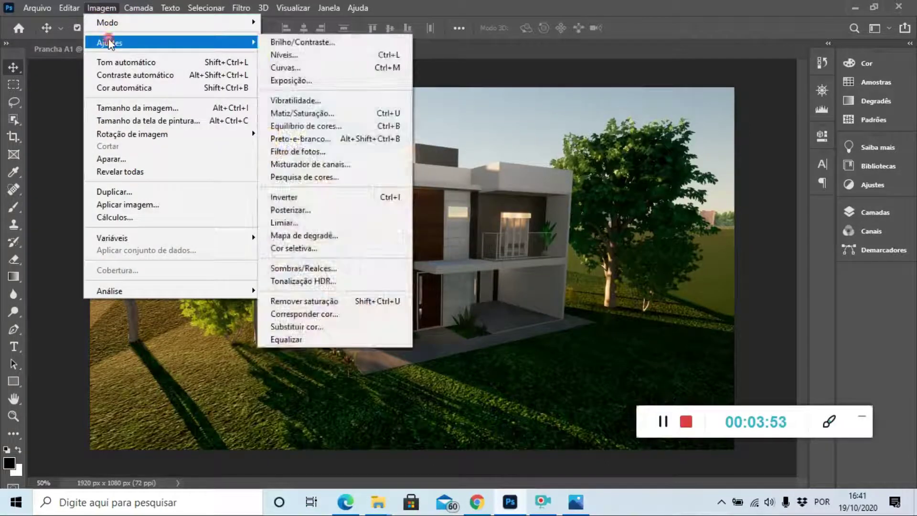
left_click(303, 44)
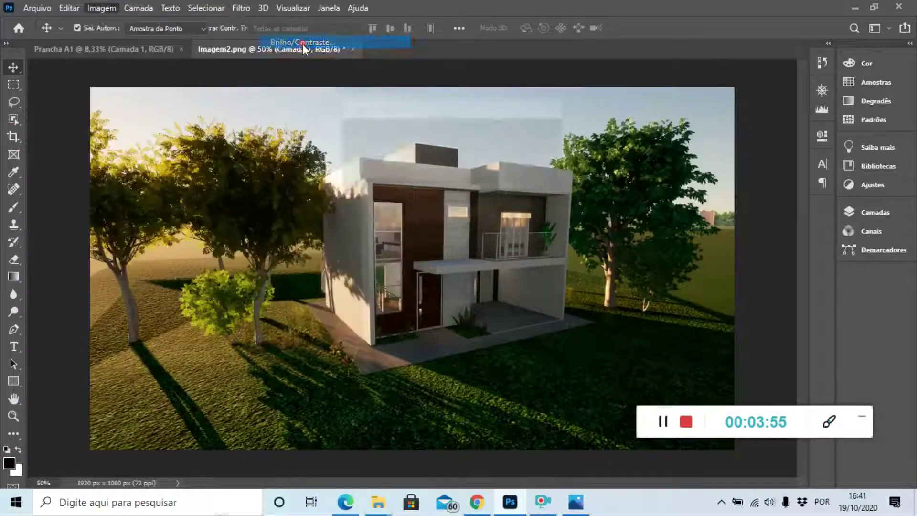
left_click_drag(428, 105, 147, 230)
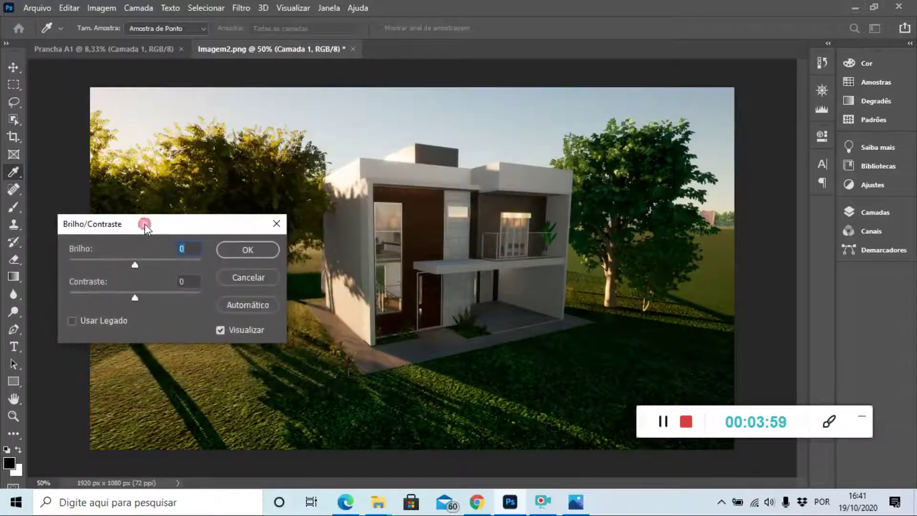
left_click_drag(135, 264, 203, 259)
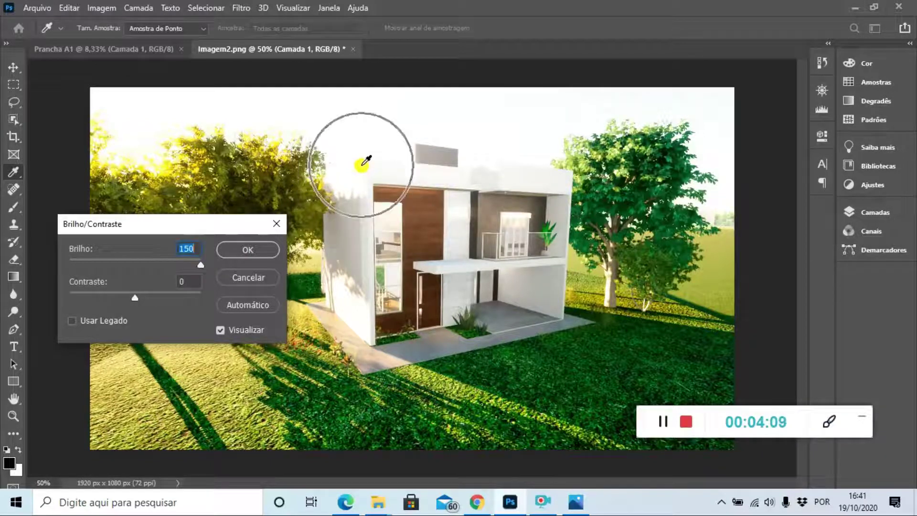
left_click_drag(200, 262, 137, 296)
left_click(136, 296)
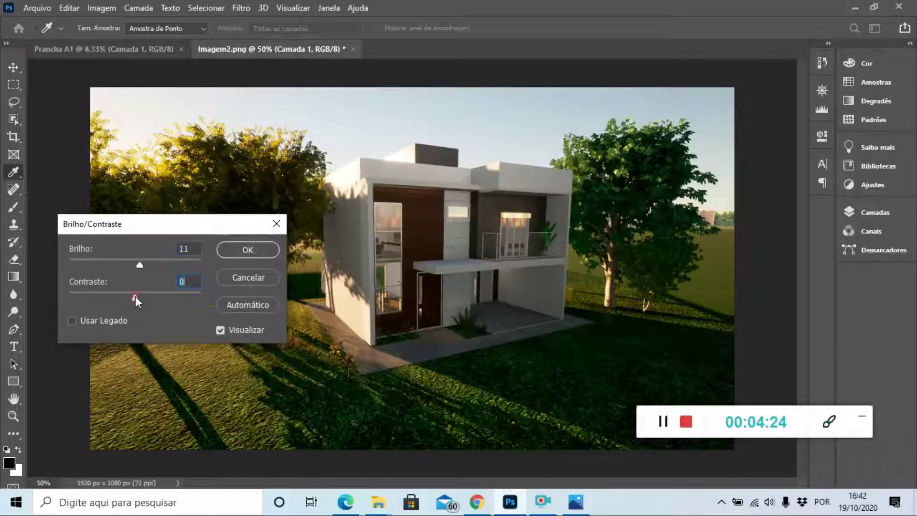
left_click(234, 304)
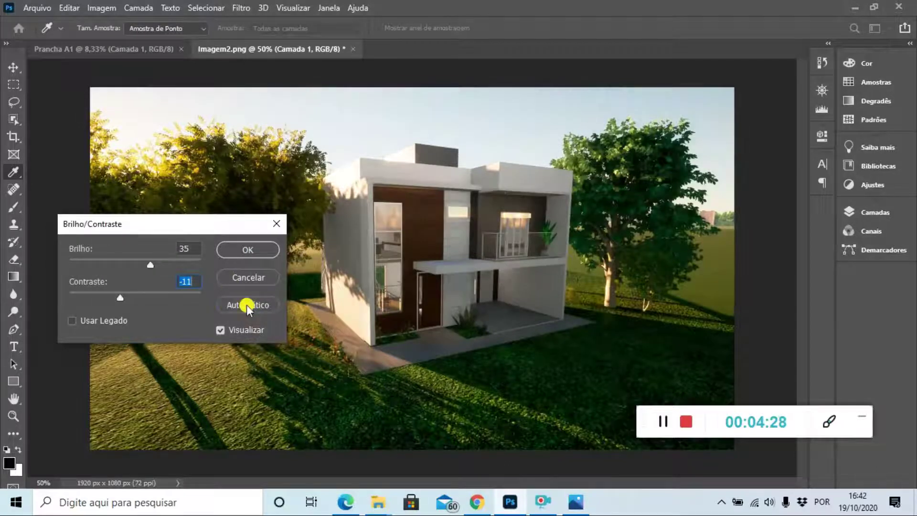
left_click(239, 247)
key("v")
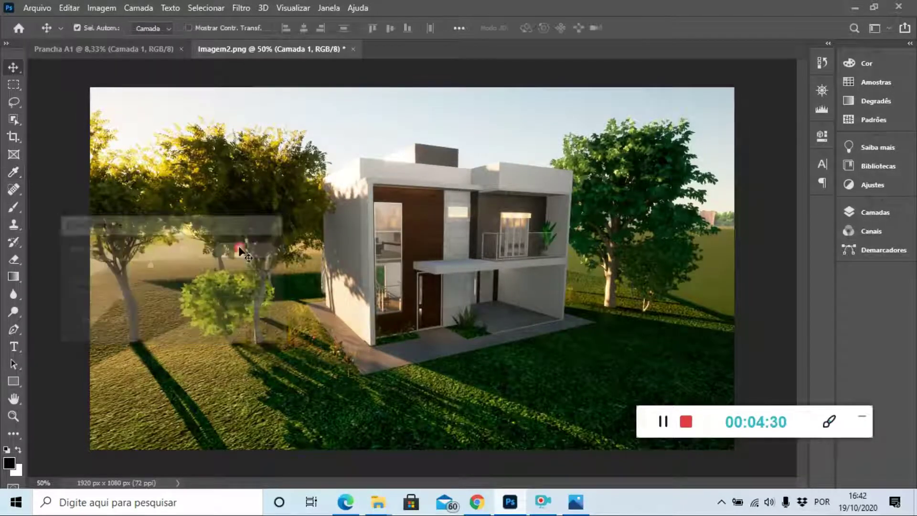
Test Levels midtones of 1,74 and 0,89 on the render, and apply the automatic Levels correction with input values 3, 1,22 and 255
left_click(101, 8)
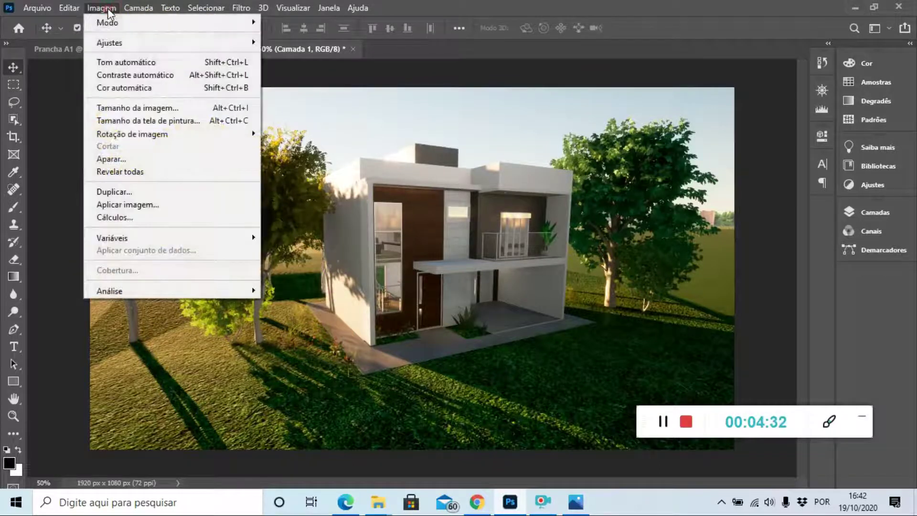
mouse_move(242, 44)
left_click(288, 58)
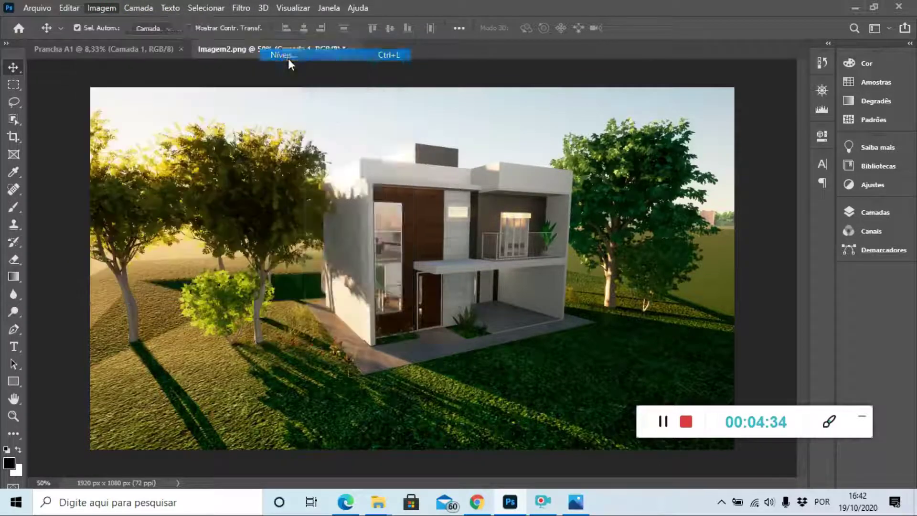
left_click_drag(431, 70, 169, 138)
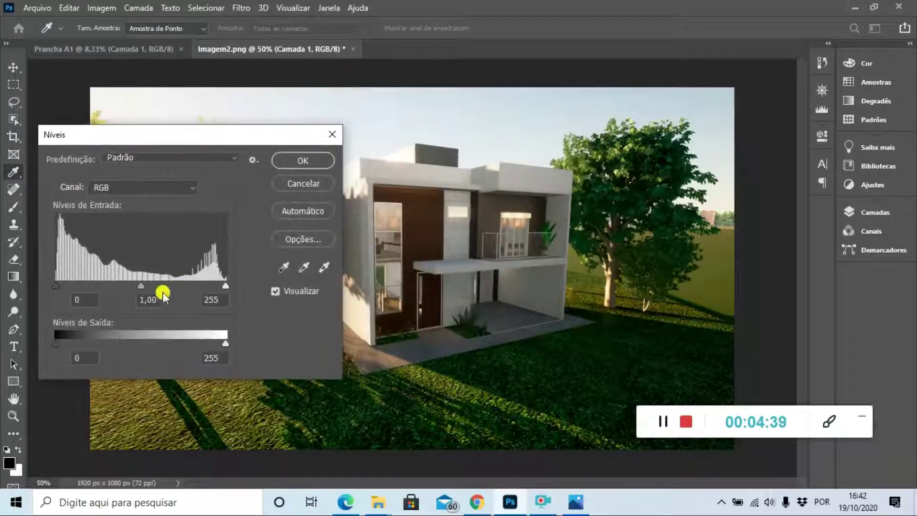
left_click_drag(140, 284, 107, 283)
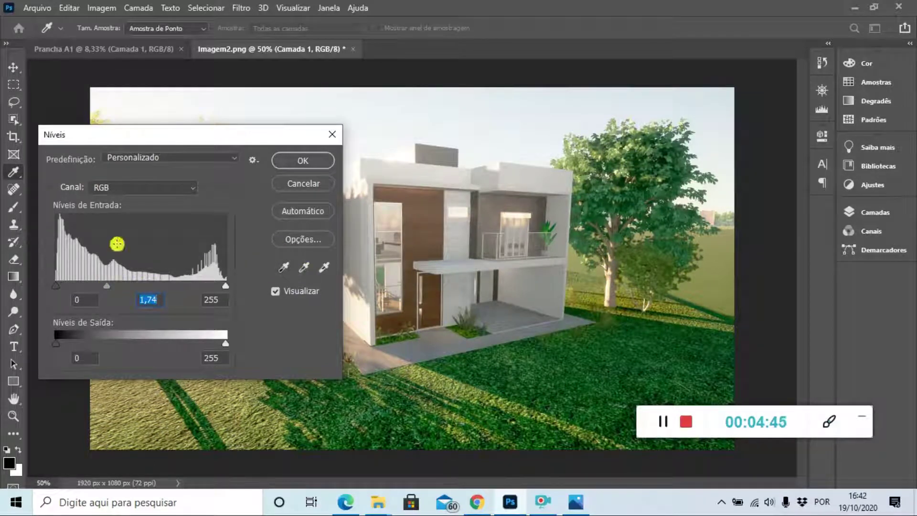
left_click_drag(107, 287, 147, 289)
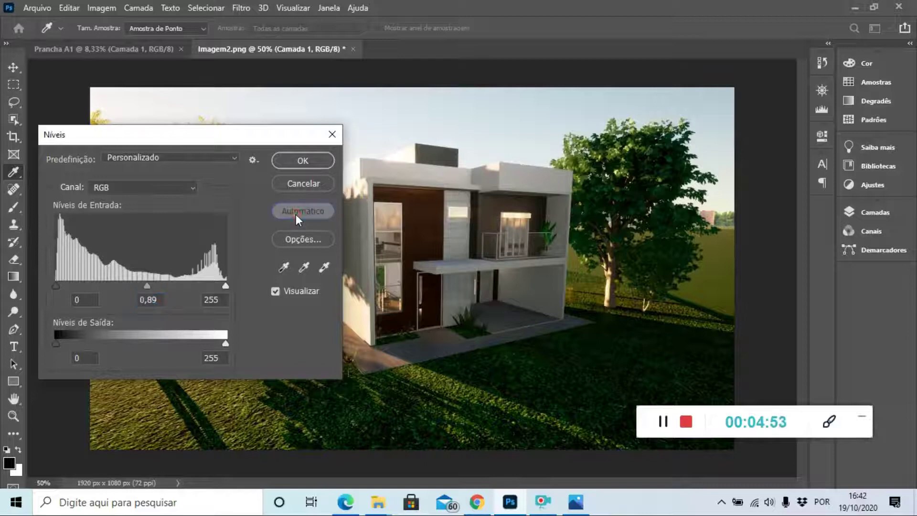
left_click(296, 214)
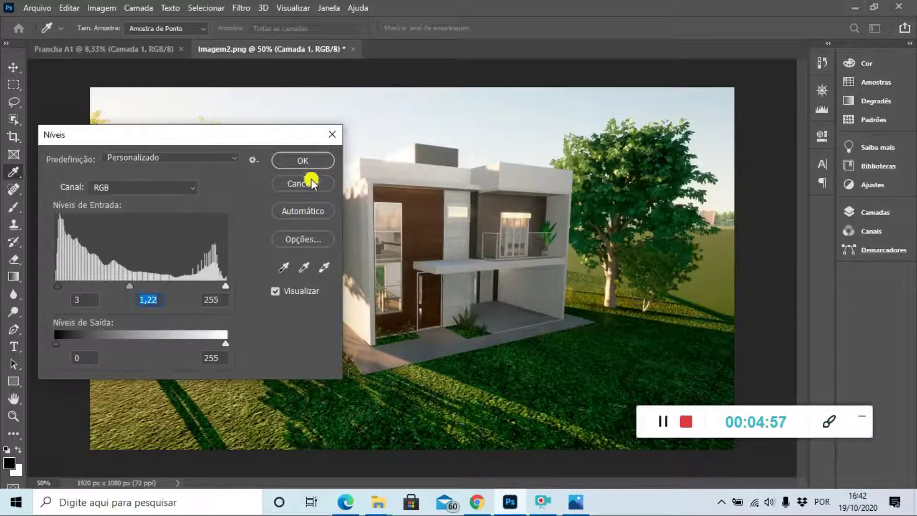
left_click(296, 162)
key("v")
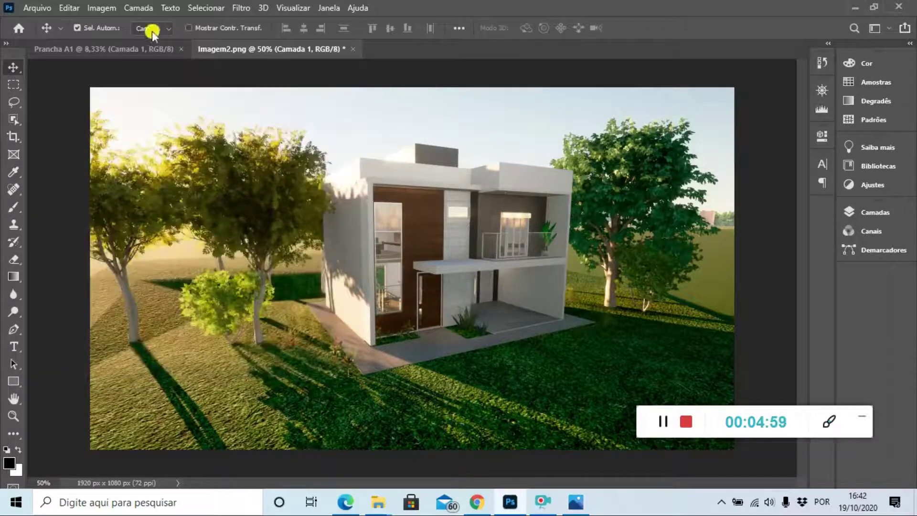
Try an Exposure adjustment of -0,07 with offset +0,0193 and gamma correction 0,91 on the render, and cancel it
left_click(112, 8)
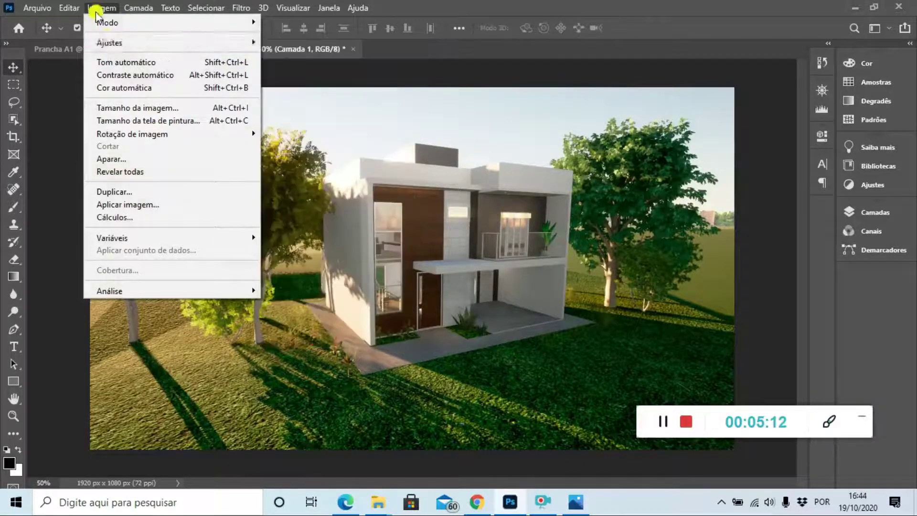
mouse_move(240, 41)
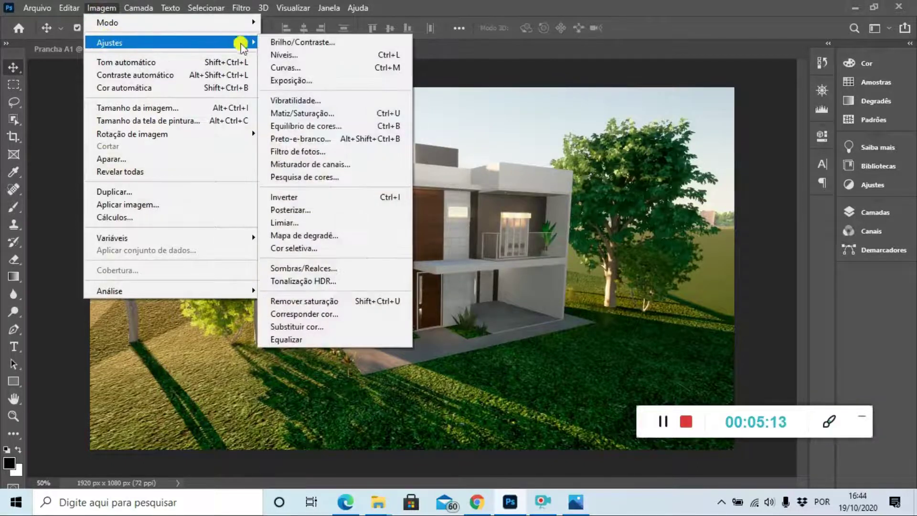
left_click(300, 81)
left_click_drag(218, 241, 153, 173)
mouse_move(128, 237)
left_mouse_down()
mouse_move(178, 248)
mouse_move(127, 241)
left_mouse_up()
mouse_move(123, 295)
left_mouse_down()
mouse_move(105, 295)
mouse_move(133, 299)
left_mouse_up()
mouse_move(127, 265)
left_mouse_down()
mouse_move(145, 266)
mouse_move(134, 271)
left_mouse_up()
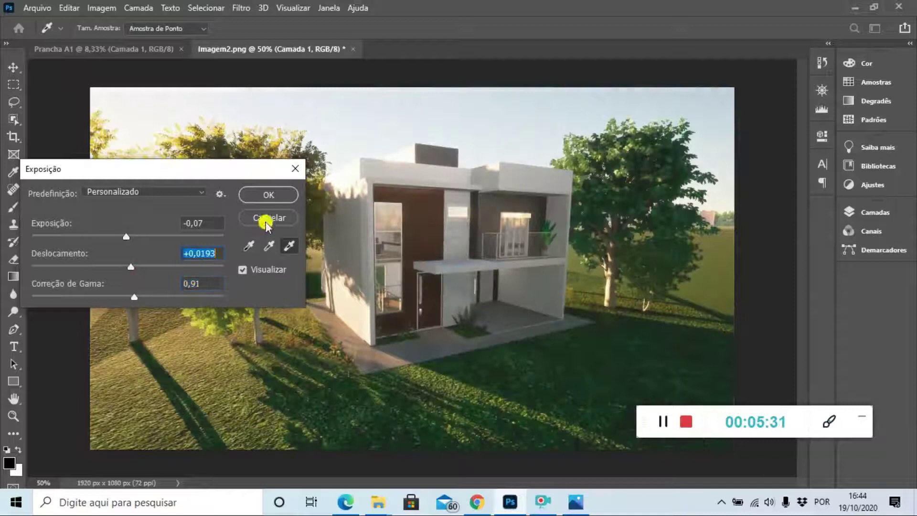
left_click(263, 218)
Preview the Warming Filter (85), Warming Filter (LBA), Cooling Filter (82), Green and Sepia photo filters on the render at 25% density
left_click(142, 8)
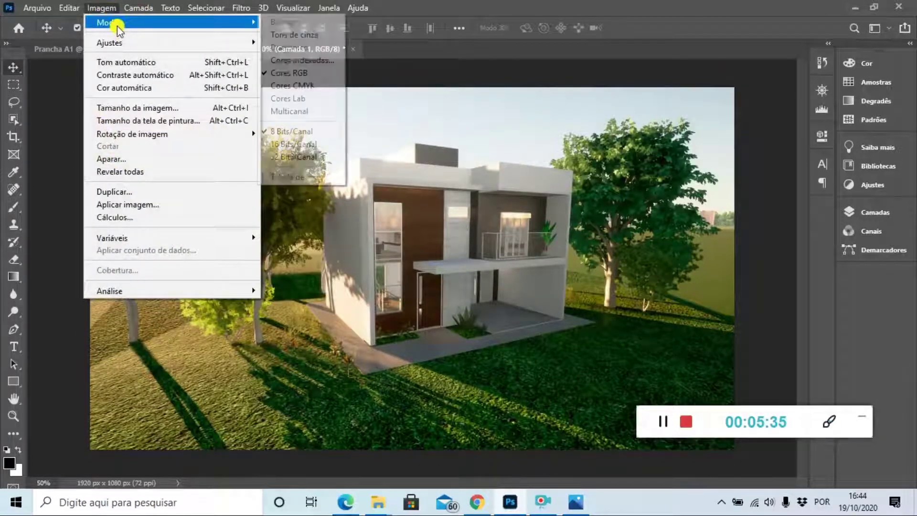
mouse_move(118, 45)
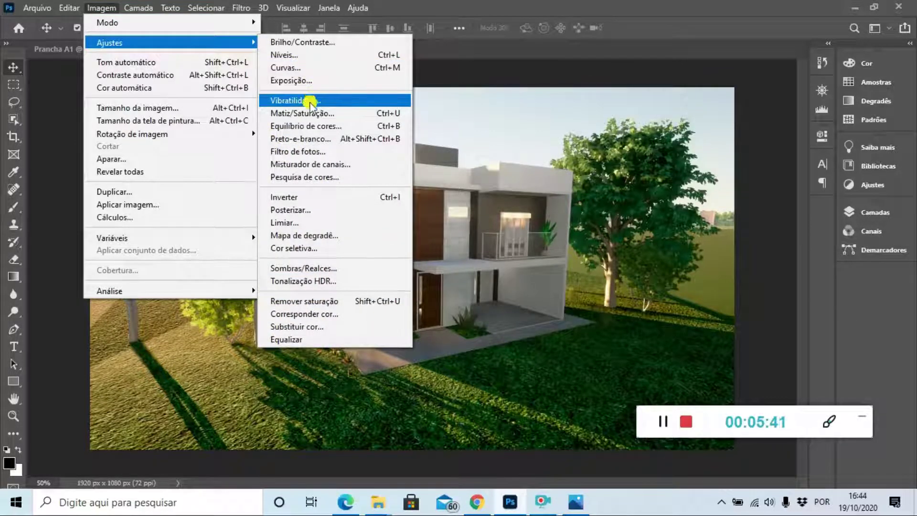
left_click(309, 153)
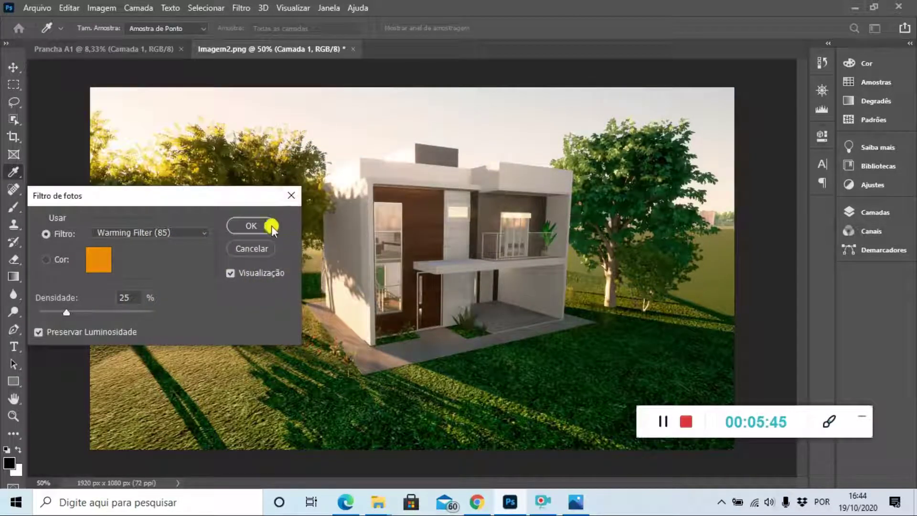
left_click(186, 234)
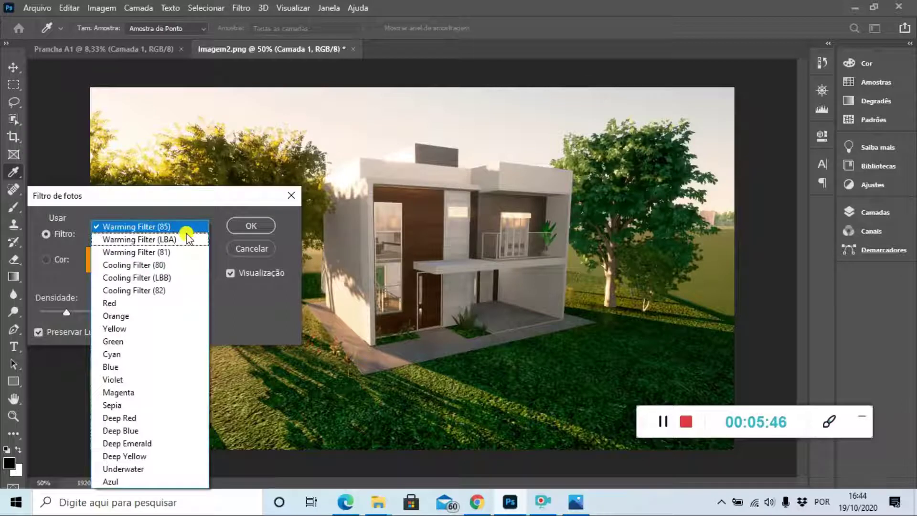
left_click(162, 239)
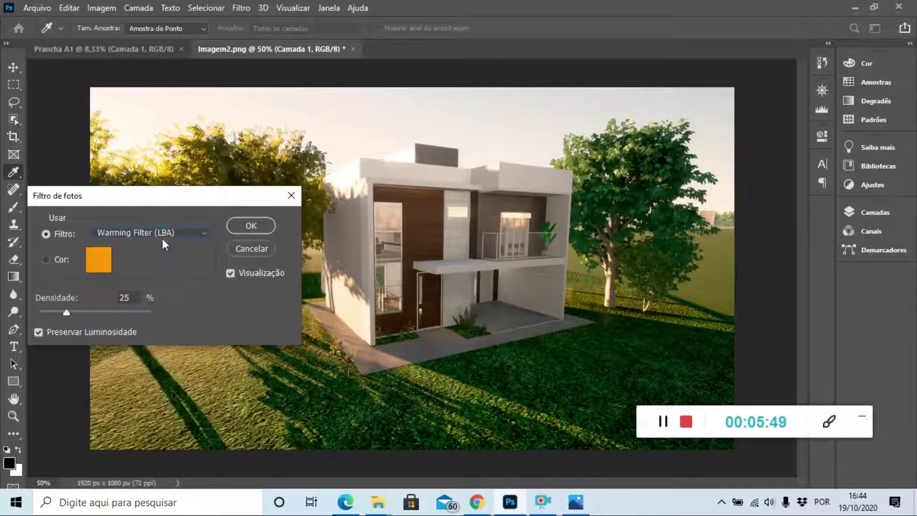
left_click(183, 235)
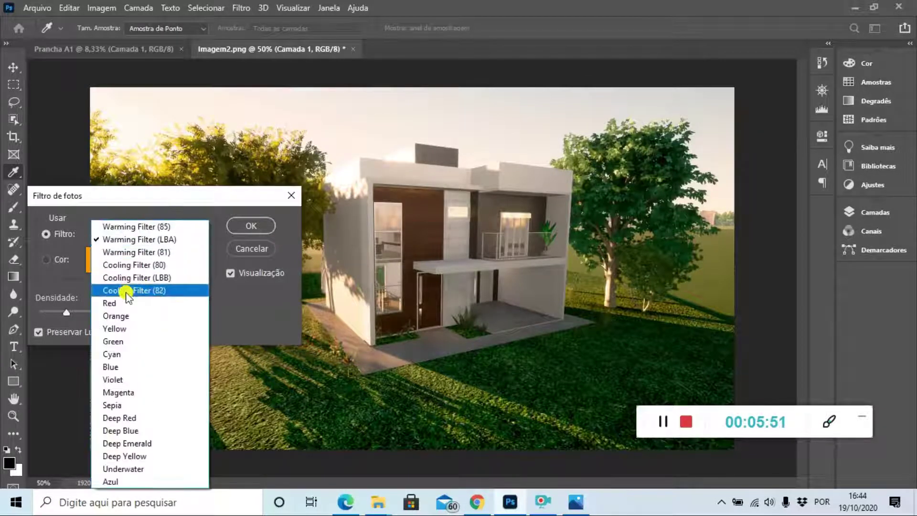
left_click(152, 290)
left_click(163, 233)
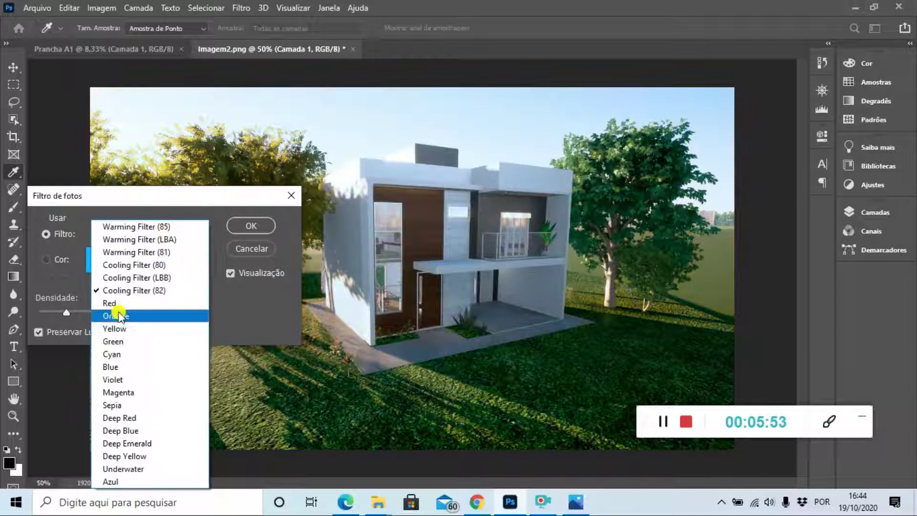
left_click(120, 339)
left_click(160, 233)
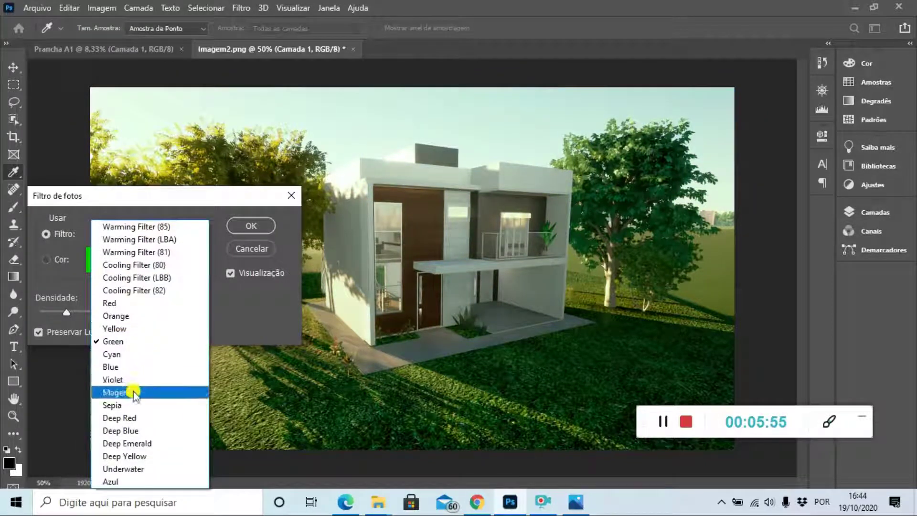
left_click(135, 406)
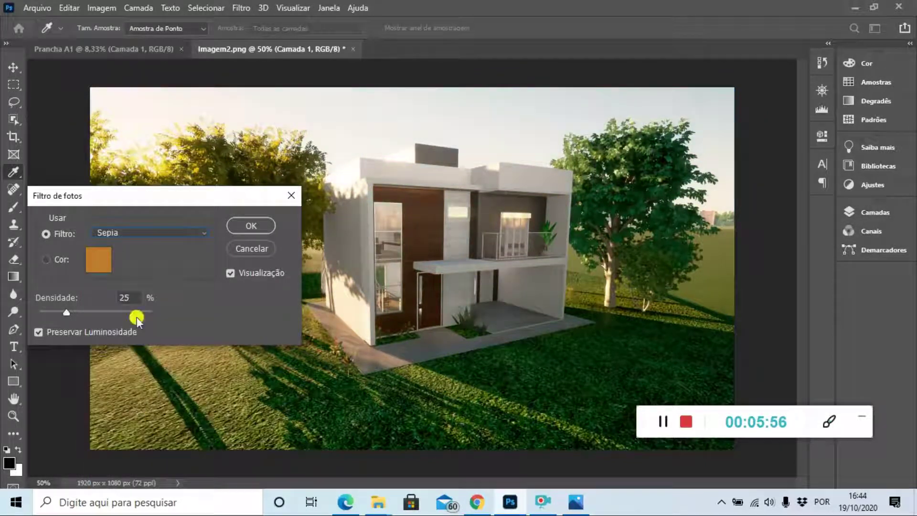
Preview the Deep Emerald, Deep Yellow, Cooling Filter (82), Cooling Filter (80) and Warming Filter (81) photo filters, and cancel without applying any
left_click(169, 230)
left_click(128, 438)
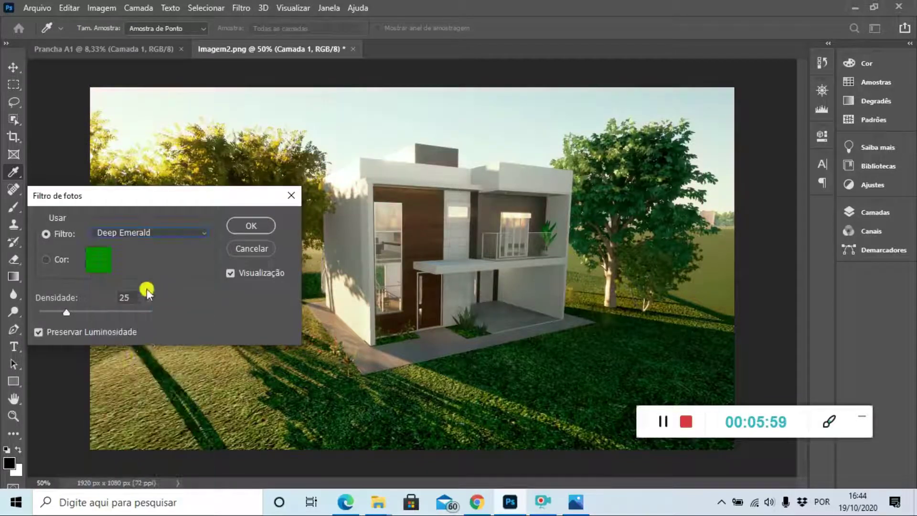
left_click(170, 234)
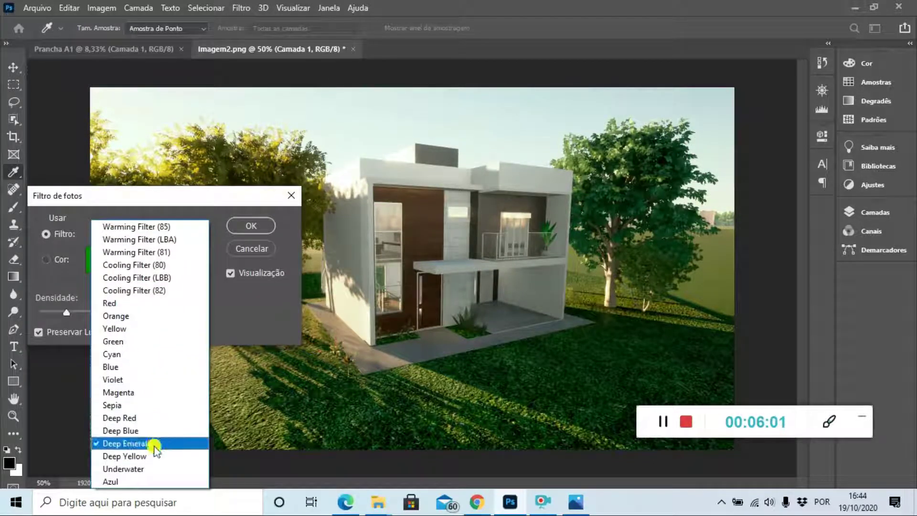
left_click(144, 458)
left_click(159, 233)
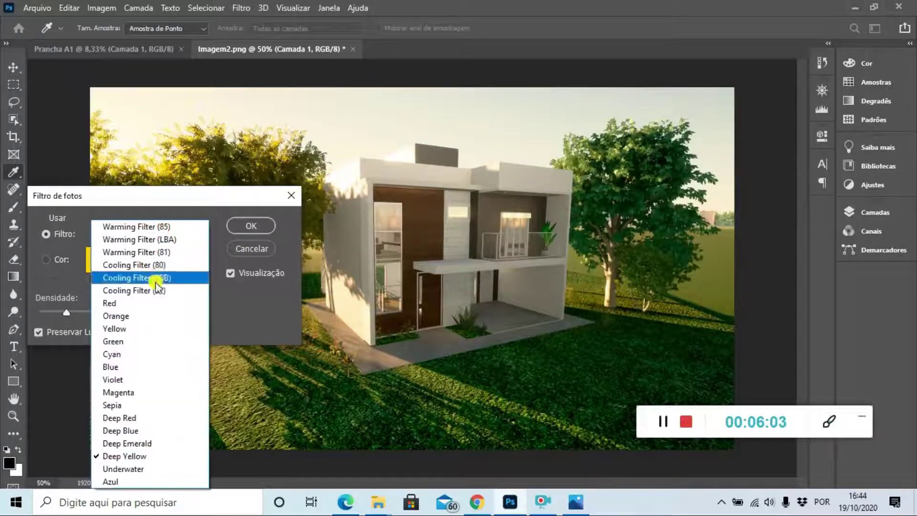
left_click(150, 291)
left_click(166, 228)
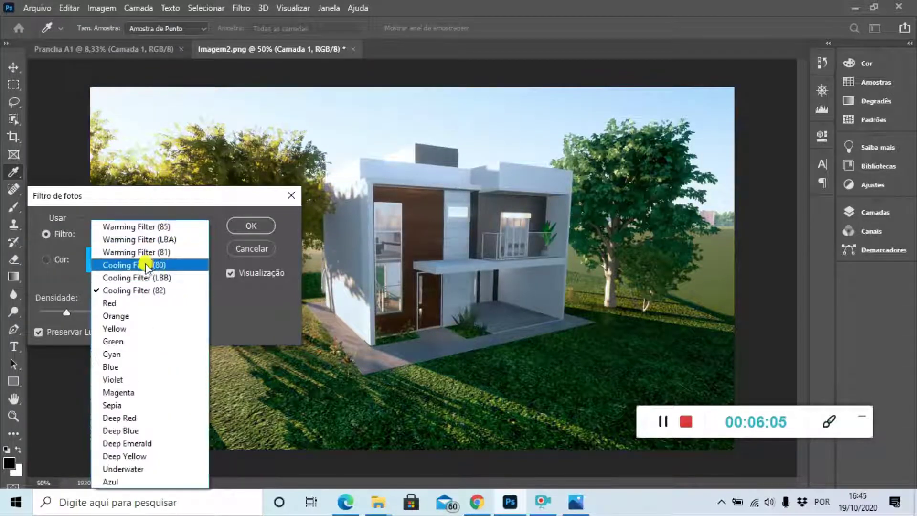
left_click(146, 262)
left_click(199, 229)
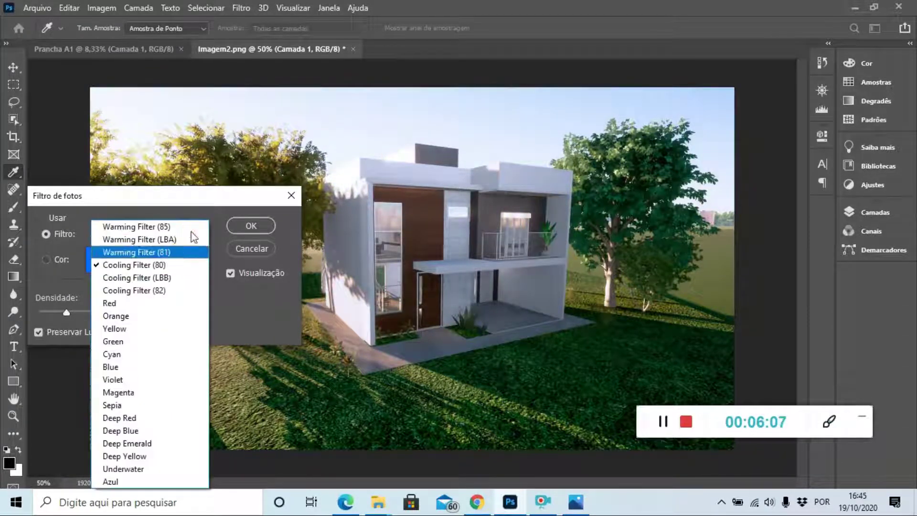
left_click(174, 251)
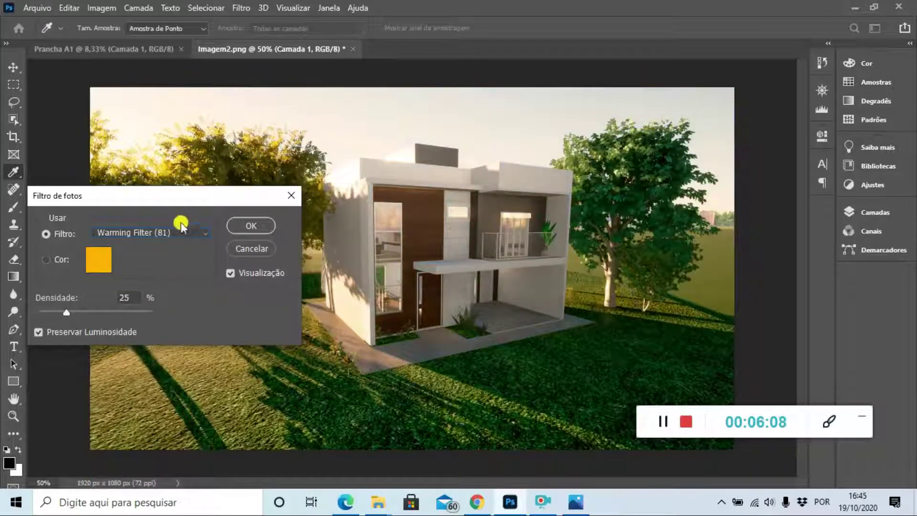
left_click(264, 248)
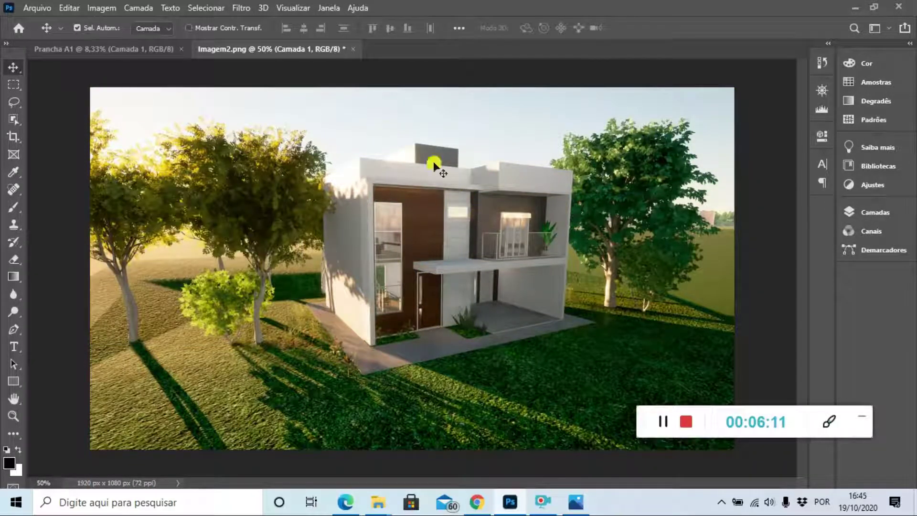
Try a Black & White adjustment with cyans raised to 182% on the render, and cancel it
left_click(115, 9)
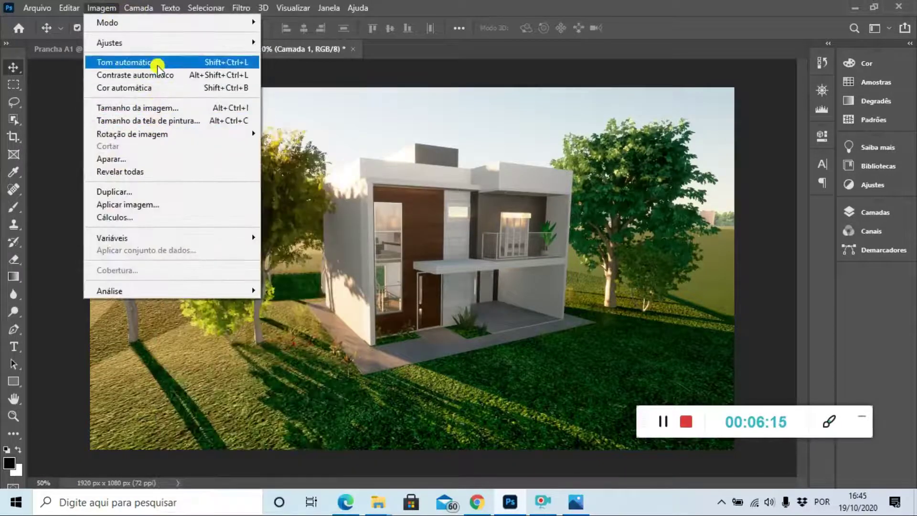
mouse_move(185, 44)
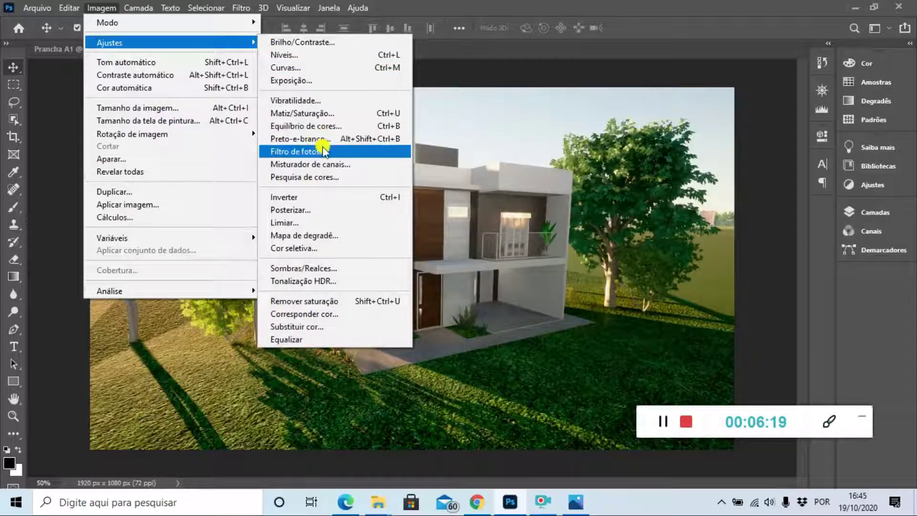
left_click(314, 136)
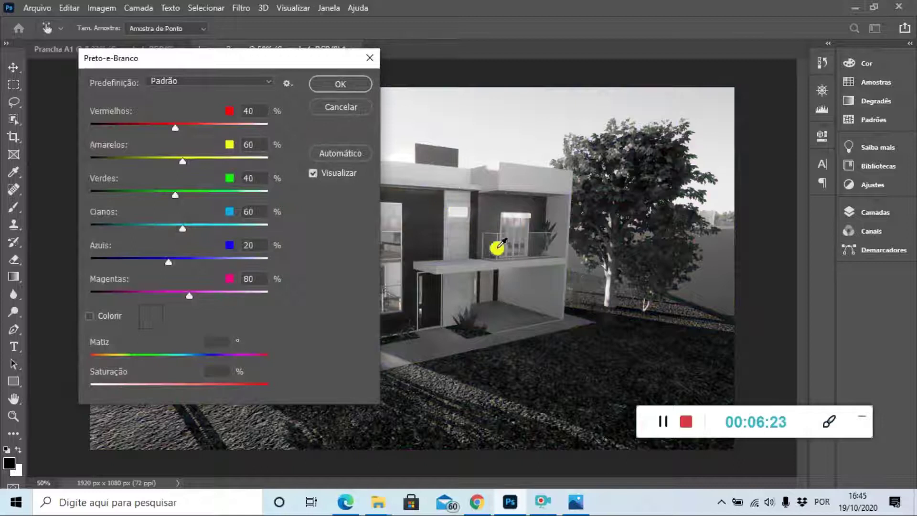
left_click_drag(182, 229, 227, 232)
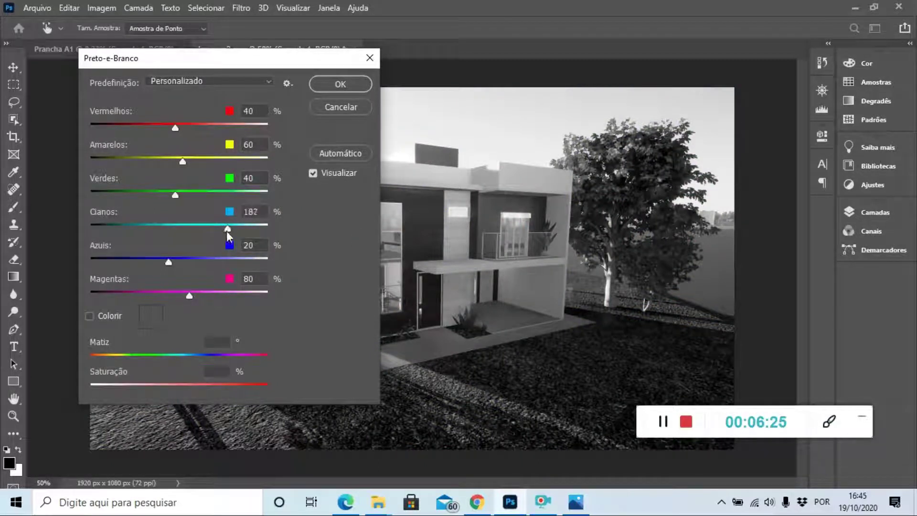
left_click_drag(170, 226, 179, 225)
left_click(343, 107)
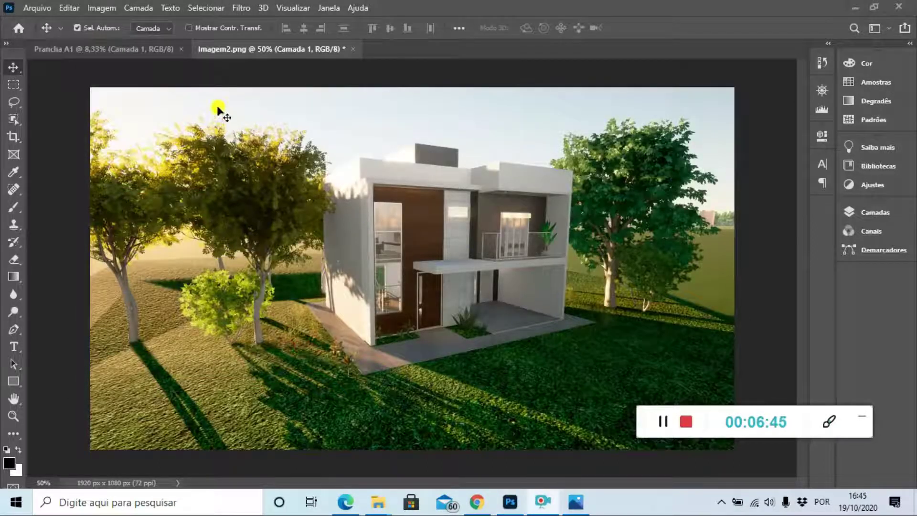
Try a Selective Color adjustment on the reds with cyan -8%, magenta -6% and yellow +4%
left_click(107, 8)
mouse_move(111, 43)
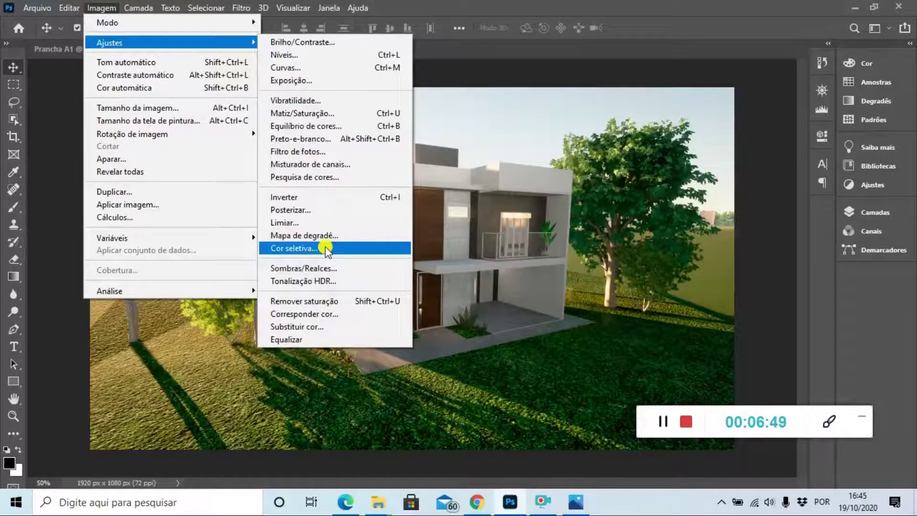
left_click(294, 249)
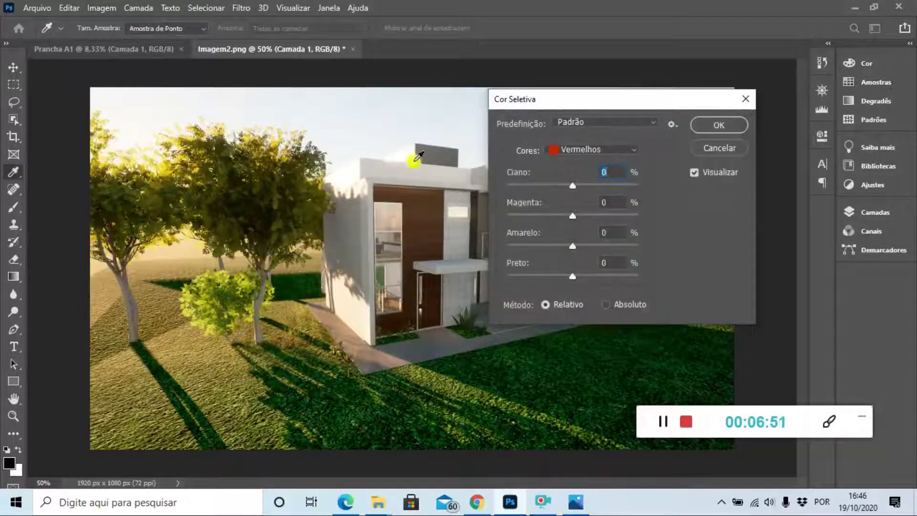
left_click_drag(620, 100, 189, 119)
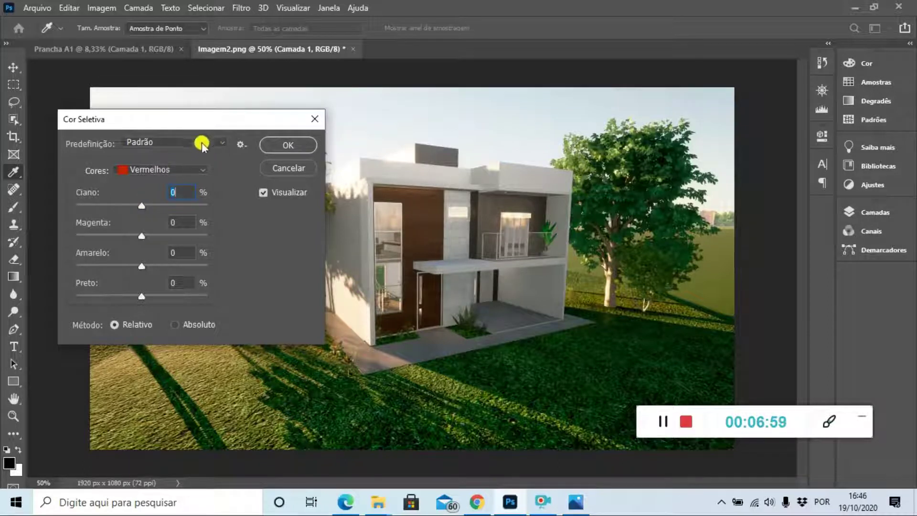
left_click_drag(144, 202, 147, 209)
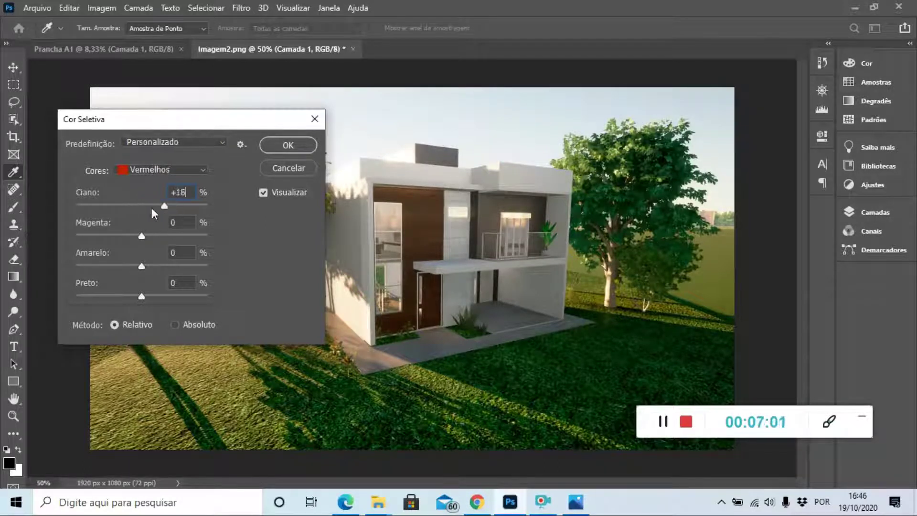
left_click_drag(73, 210, 103, 234)
left_click_drag(165, 230, 139, 233)
left_click_drag(141, 266, 179, 266)
left_click_drag(104, 263, 145, 269)
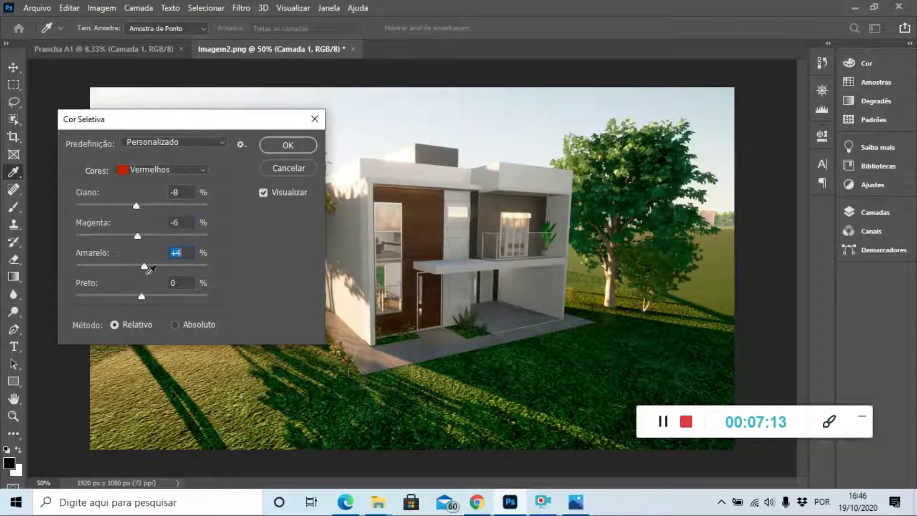
Test the yellows in Selective Color with cyan -3%, magenta +10% and slightly less black
left_click(202, 169)
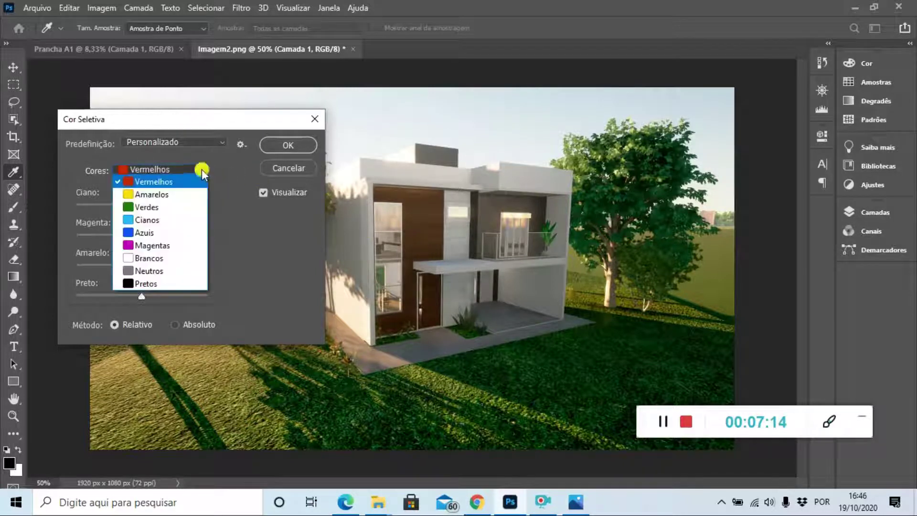
left_click(160, 196)
left_click_drag(142, 211, 148, 235)
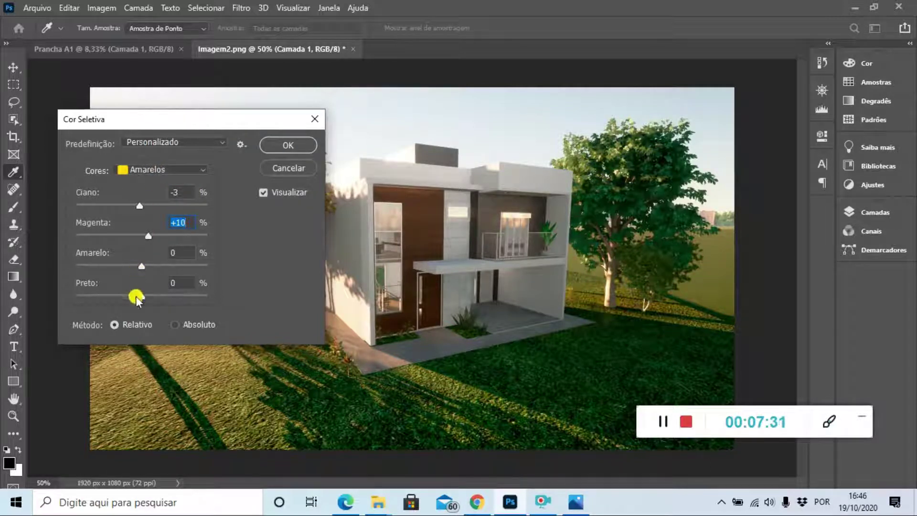
mouse_move(141, 297)
left_mouse_down()
mouse_move(178, 297)
mouse_move(79, 285)
mouse_move(139, 288)
left_mouse_up()
Test the whites in Selective Color with cyan -4%, magenta -60% and yellow -50%, and cancel the whole adjustment
left_click(168, 173)
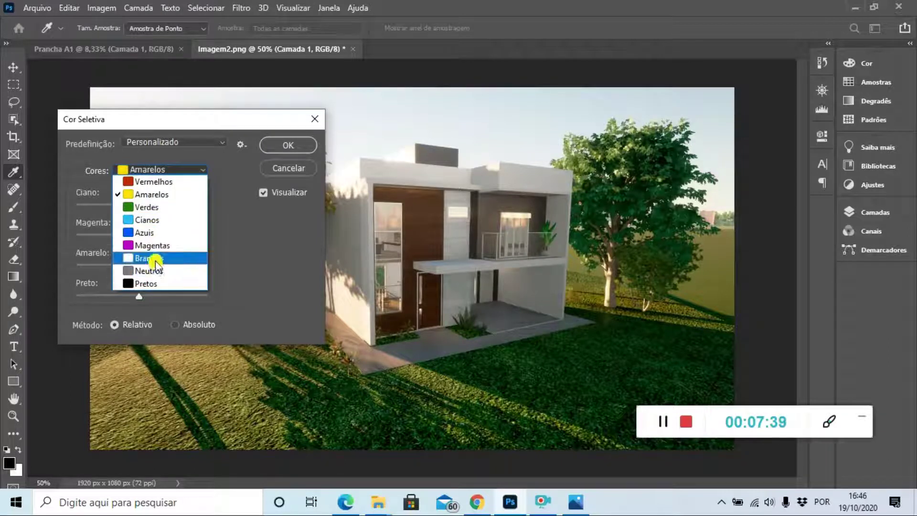
left_click(157, 258)
left_click_drag(193, 207, 84, 205)
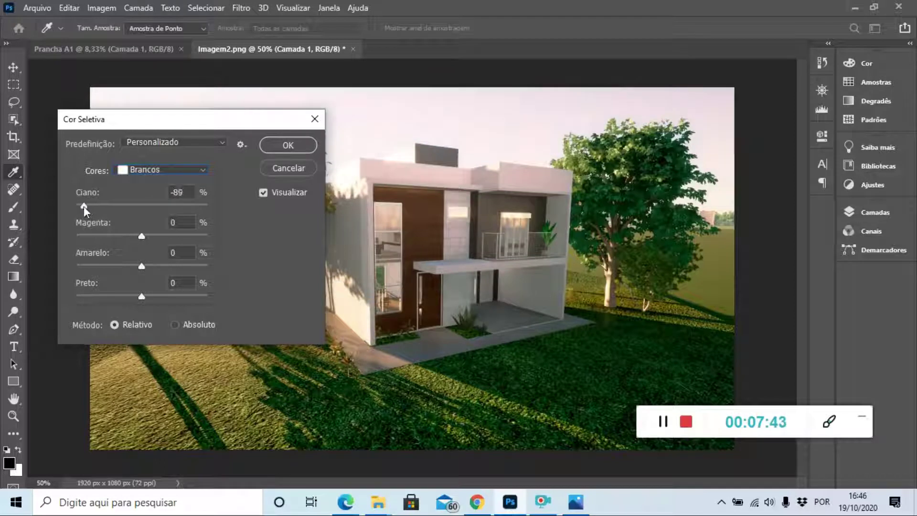
left_click(139, 207)
left_click_drag(142, 236, 102, 236)
left_click_drag(139, 267, 172, 266)
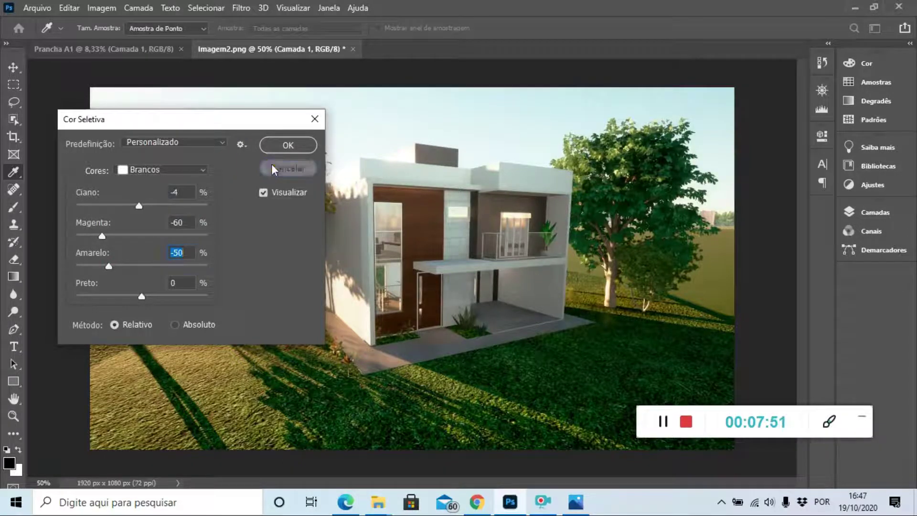
left_click(289, 167)
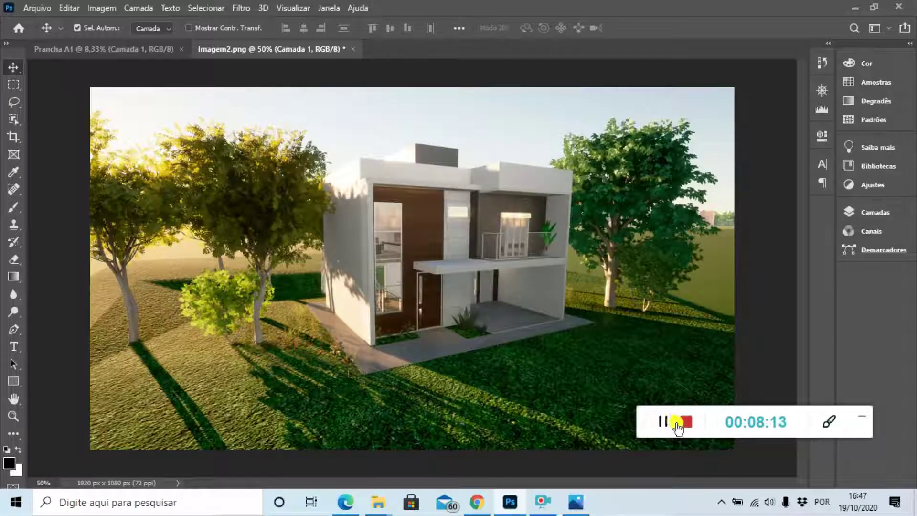
left_click(663, 421)
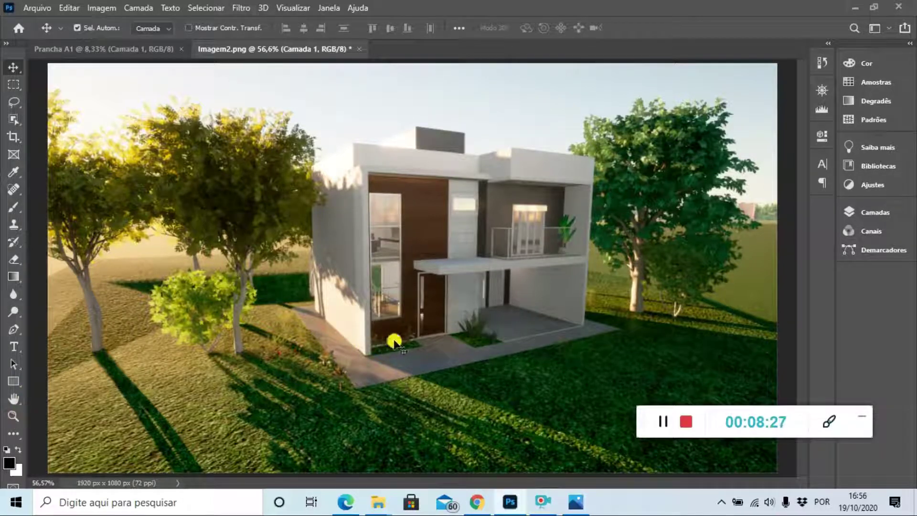
Examine the house entrance closely with the Zoom tool, ending at 300% on the front door and the plants beside it
left_click(11, 416)
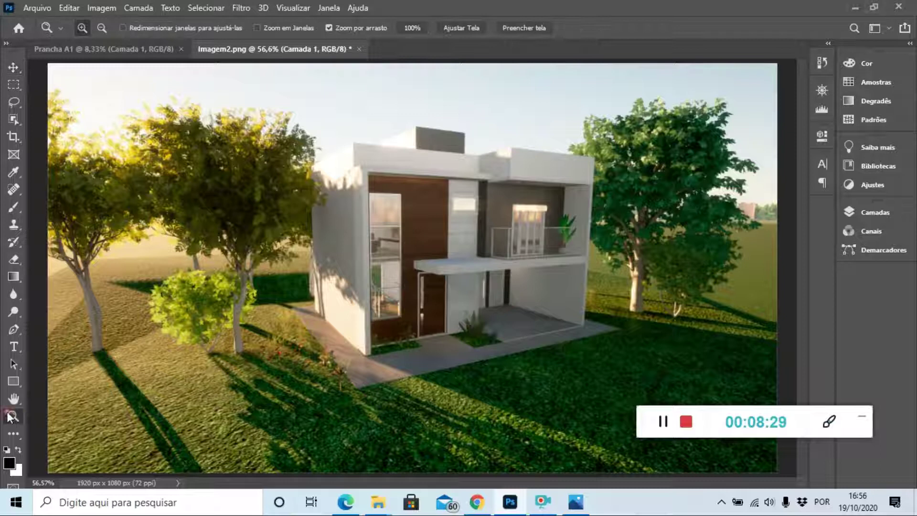
left_click_drag(436, 287, 483, 338)
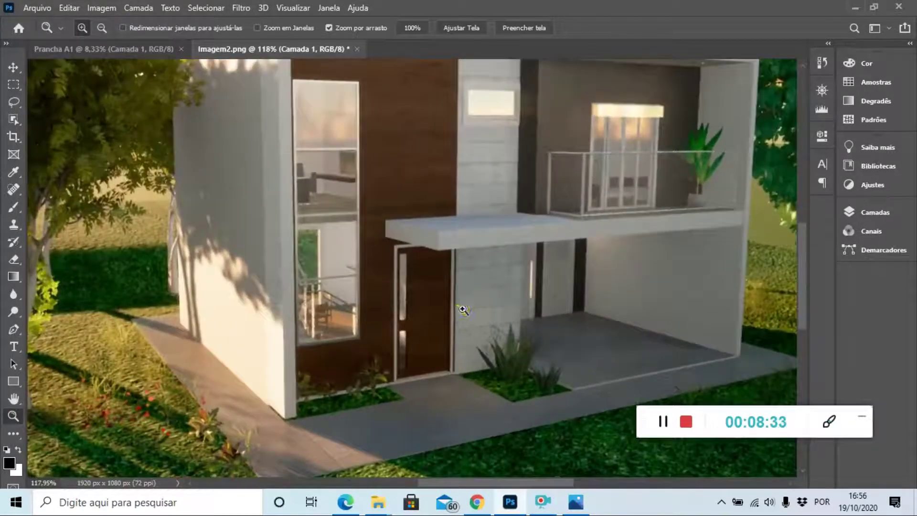
left_click_drag(460, 310, 494, 331)
left_click_drag(467, 266, 501, 295)
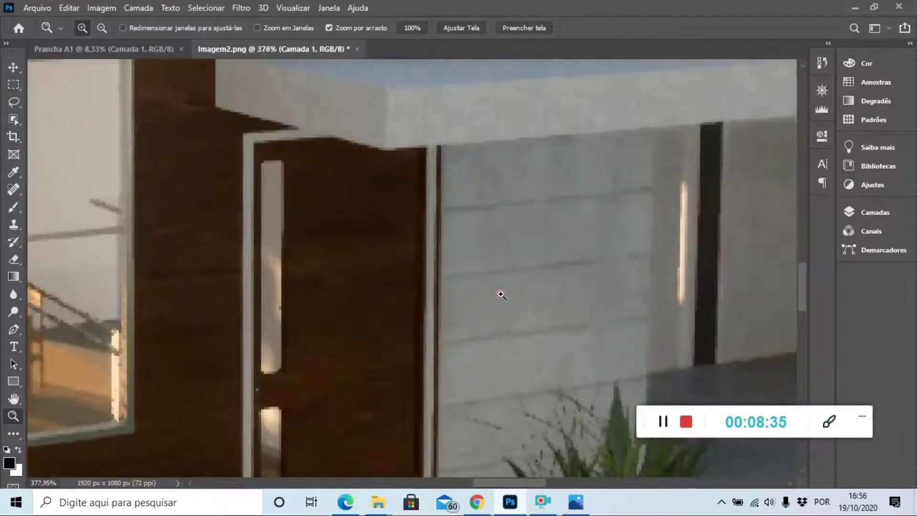
left_click_drag(479, 255, 510, 282)
left_click_drag(467, 221, 494, 242)
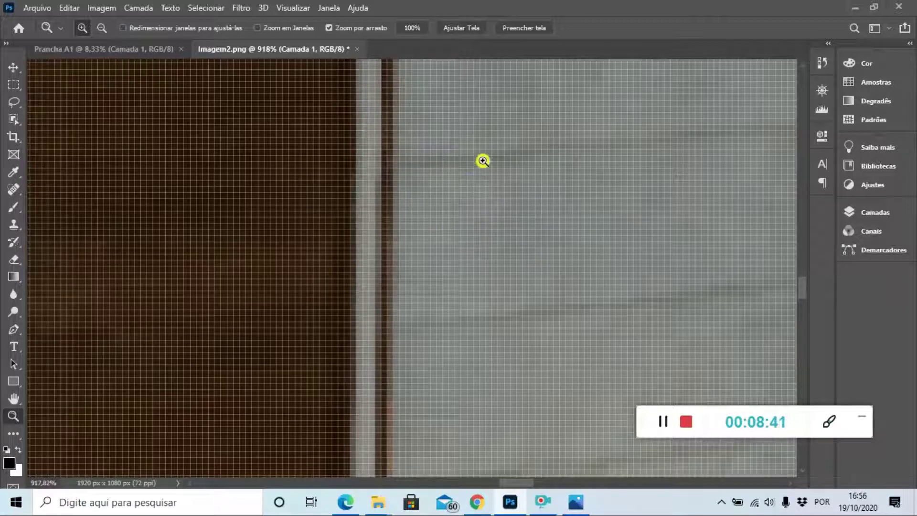
left_click_drag(548, 283, 466, 204)
left_click_drag(570, 374, 514, 286)
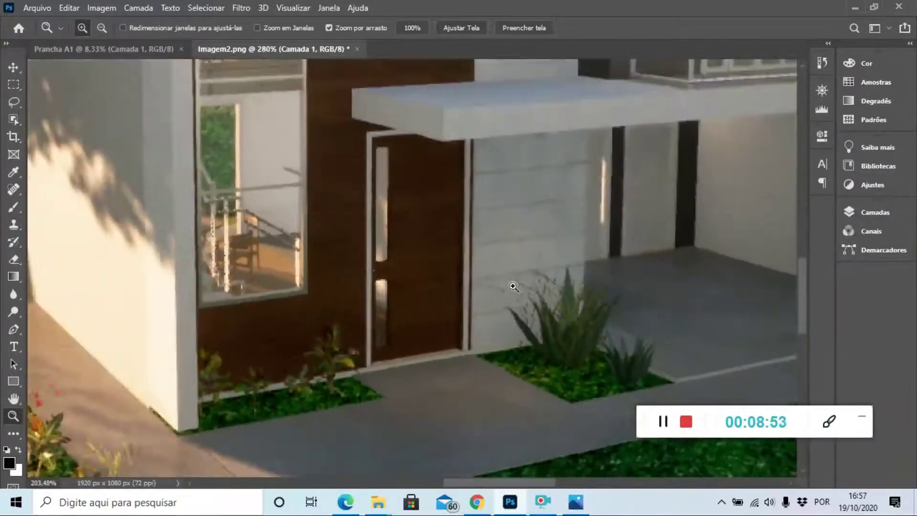
left_click(582, 337)
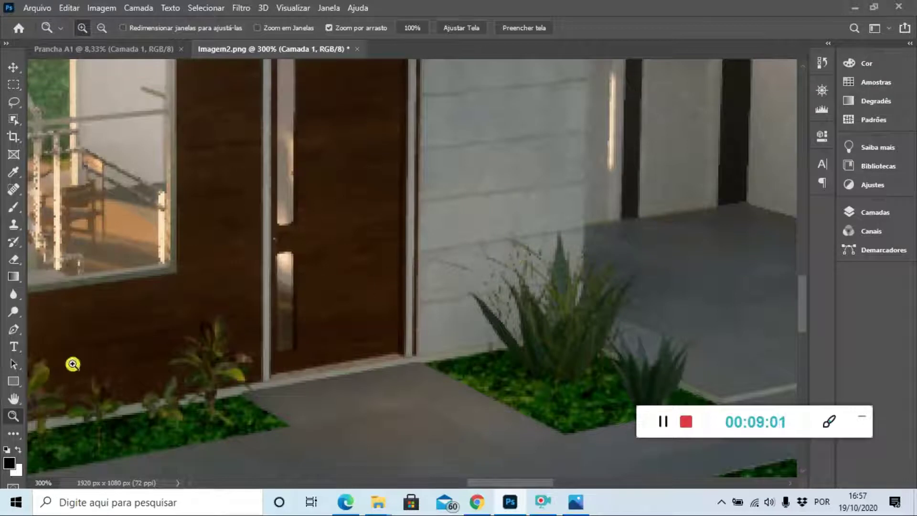
Set up the Spot Healing Brush with a size of 15 px and a hardness of 27%
left_click(12, 67)
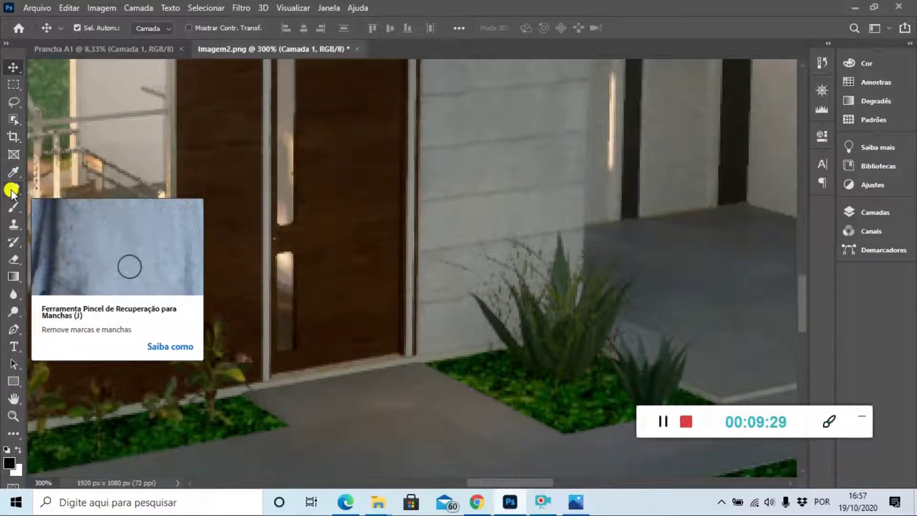
left_click(13, 190)
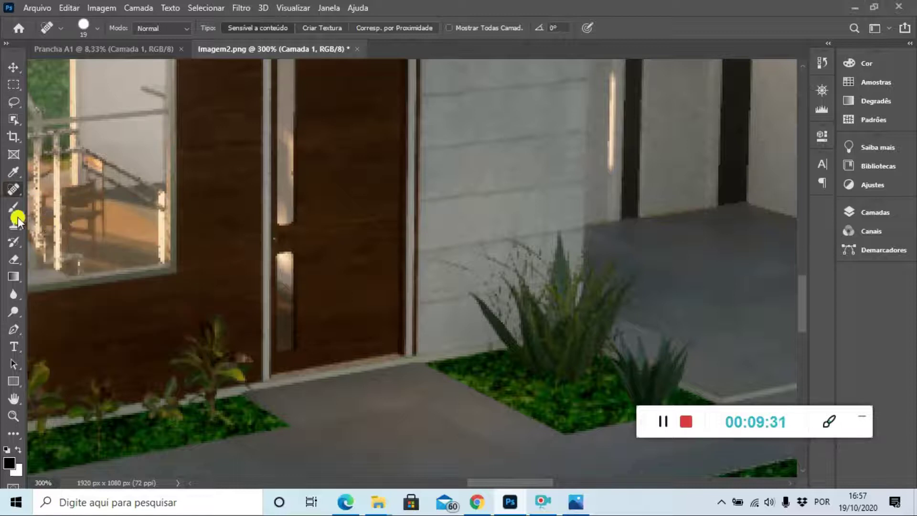
left_click(10, 190)
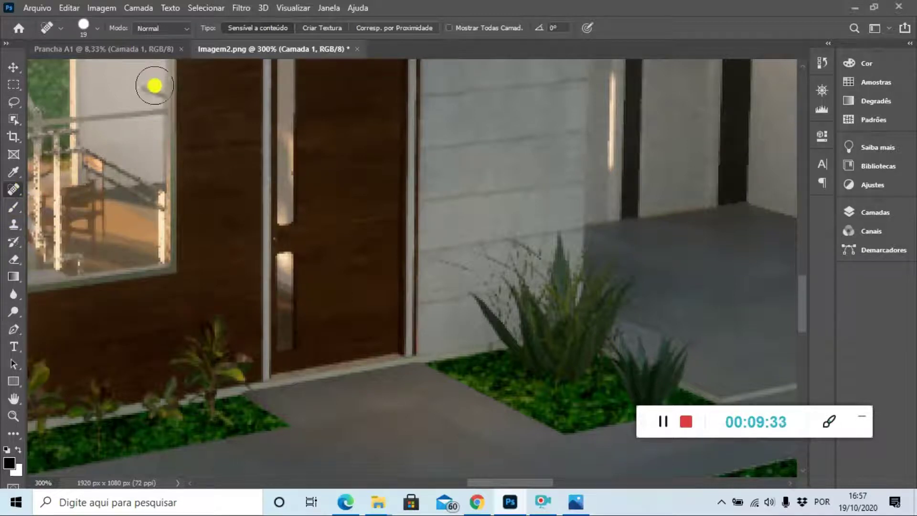
left_click(97, 27)
left_click(40, 68)
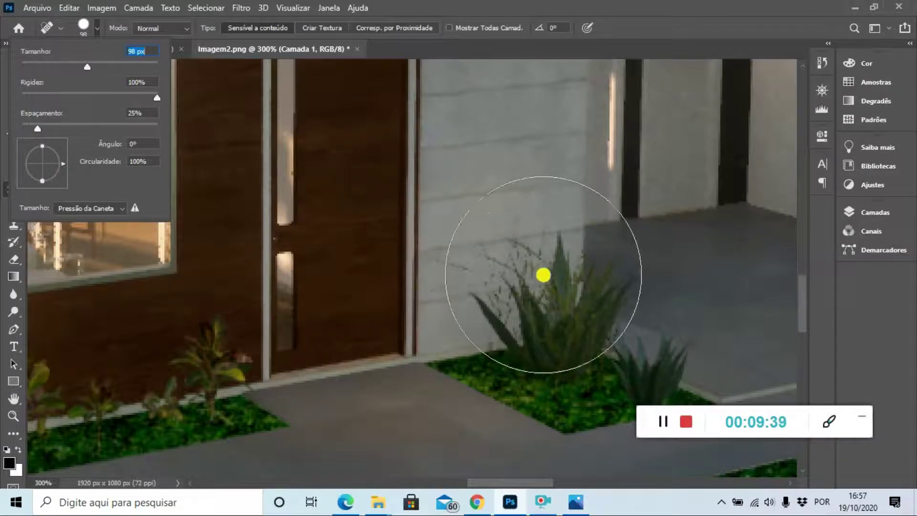
mouse_move(88, 66)
left_mouse_down()
mouse_move(29, 62)
mouse_move(30, 69)
left_mouse_up()
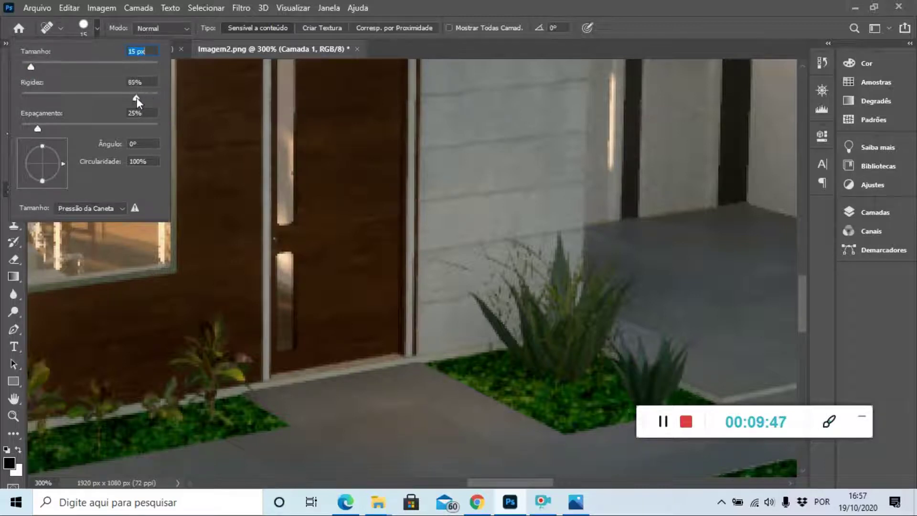
left_click(59, 98)
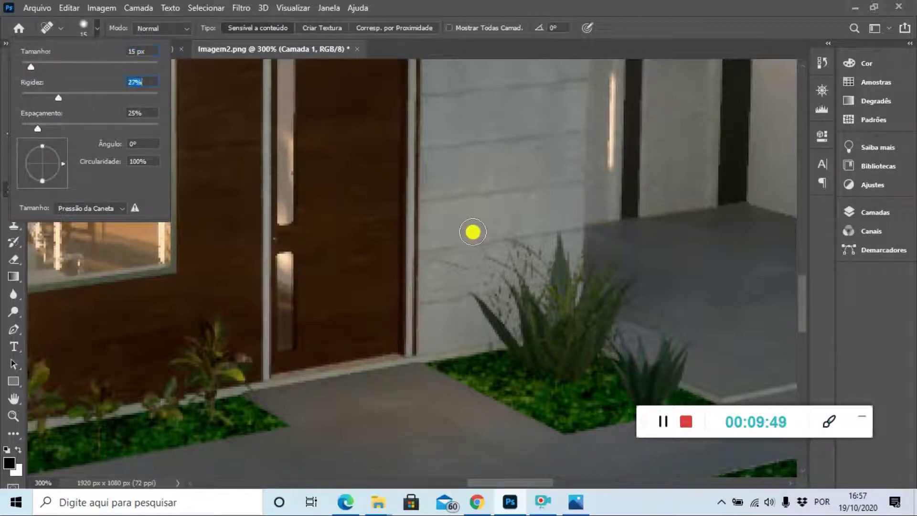
left_click(479, 248)
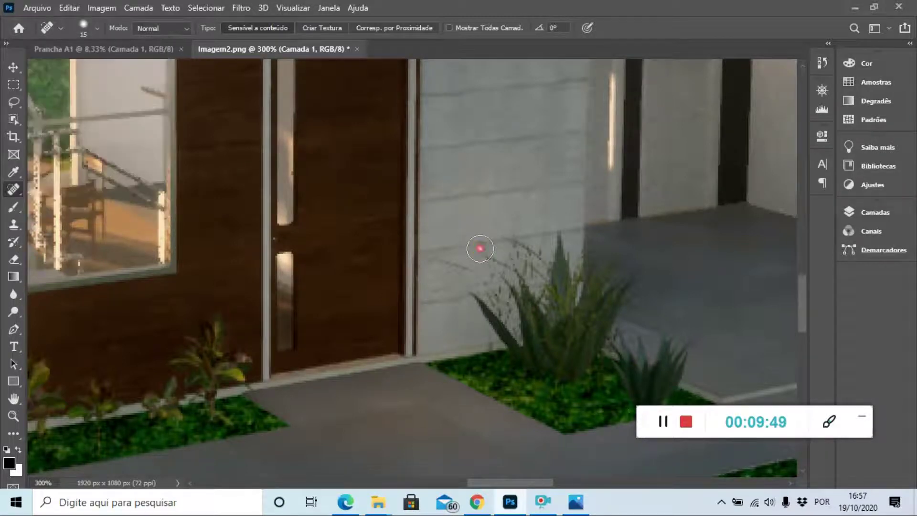
Set the Spot Healing Brush's hardness to 34% and its spacing to 22%
left_click(95, 32)
left_click_drag(58, 97, 93, 98)
left_click_drag(38, 128, 42, 126)
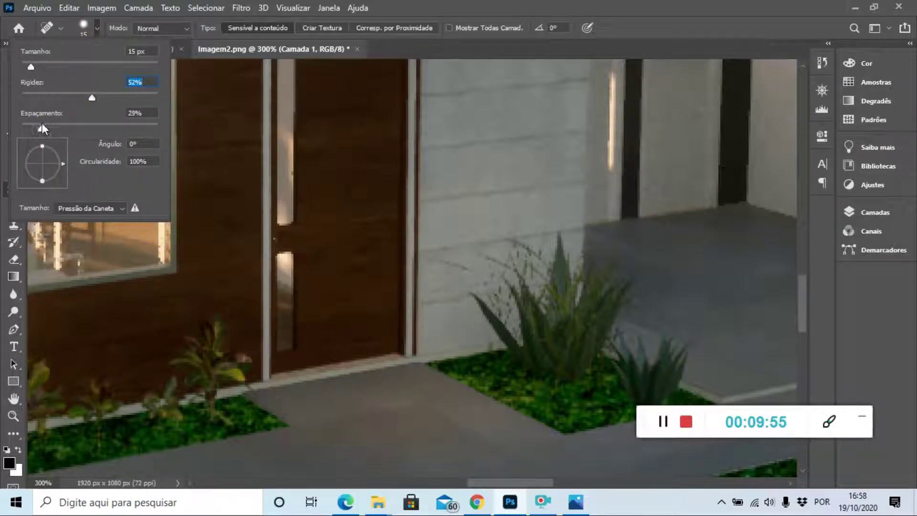
left_click_drag(92, 96, 67, 99)
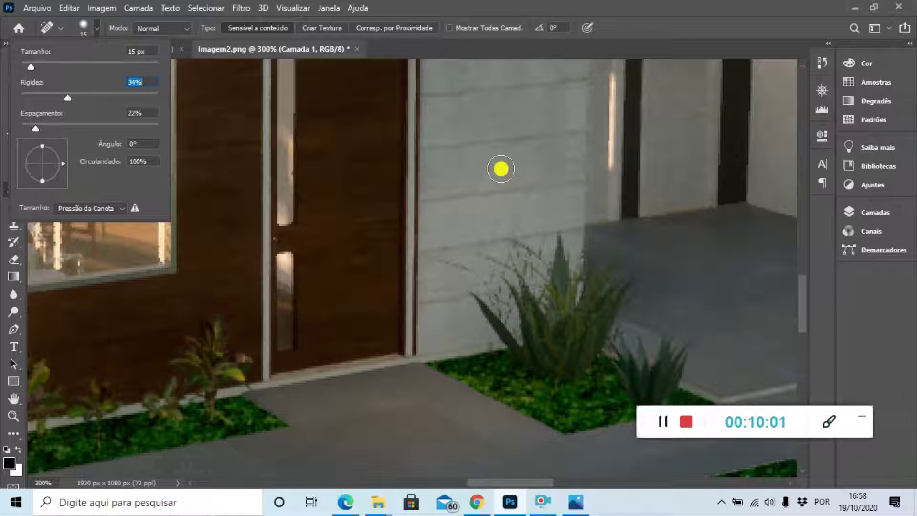
left_click(501, 168)
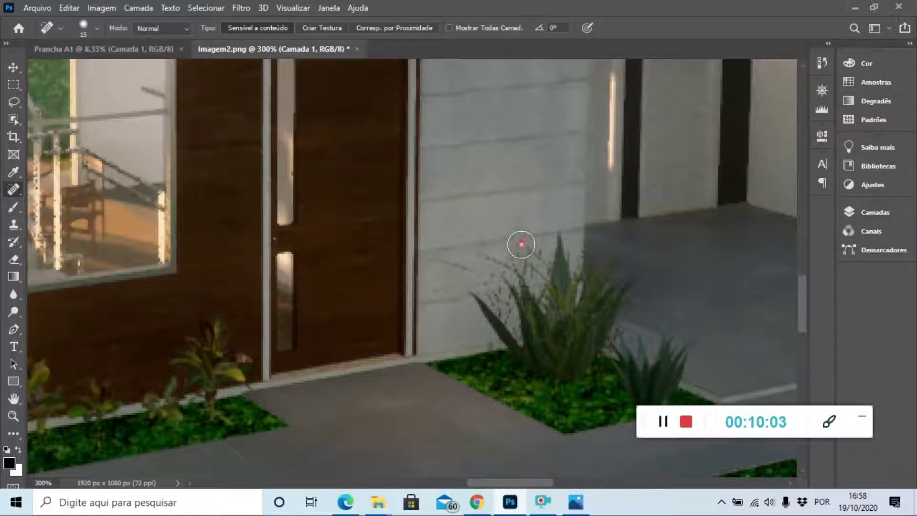
Remove the thin twigs sticking out over the white wall between the front door and the large plant with the Spot Healing Brush
left_click_drag(536, 253, 536, 231)
left_click(492, 258)
left_click(488, 258)
mouse_move(487, 258)
left_mouse_down()
mouse_move(515, 266)
mouse_move(515, 259)
mouse_move(446, 266)
mouse_move(468, 275)
mouse_move(441, 286)
mouse_move(483, 285)
mouse_move(502, 262)
left_mouse_up()
scroll(431, 247, "down", 1)
mouse_move(431, 248)
left_mouse_down()
mouse_move(521, 306)
mouse_move(495, 284)
mouse_move(553, 215)
mouse_move(490, 229)
left_mouse_up()
scroll(553, 215, "down", 1)
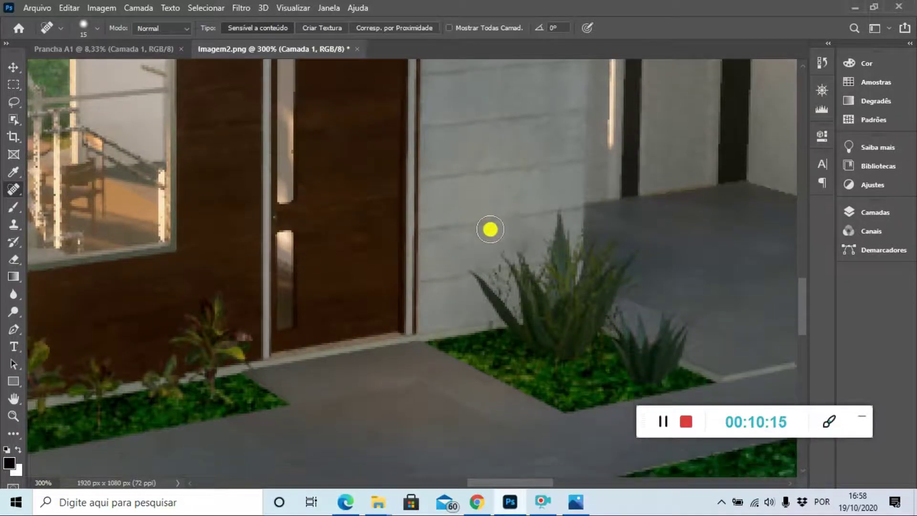
scroll(490, 229, "down", 3)
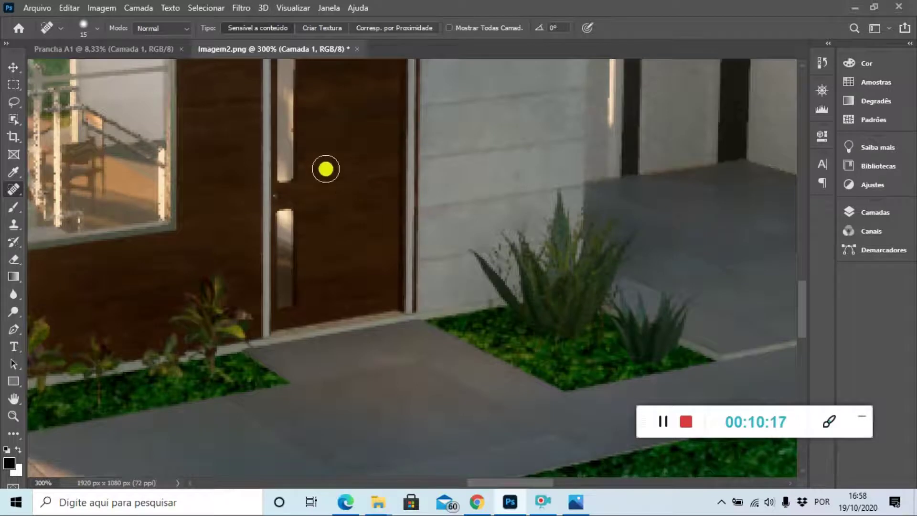
Look over the entrance path and front lawn up close, and fit the whole house image in view
scroll(410, 229, "down", 15)
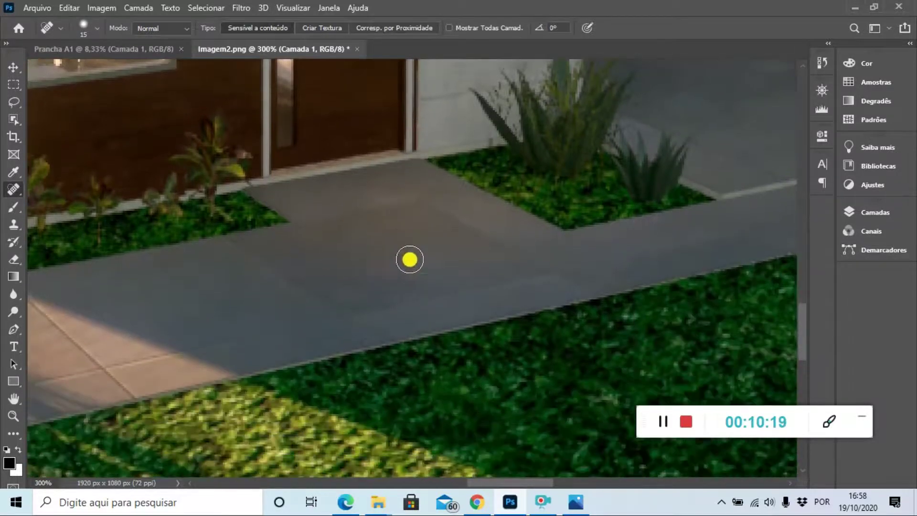
scroll(410, 259, "down", 20)
scroll(389, 220, "up", 12)
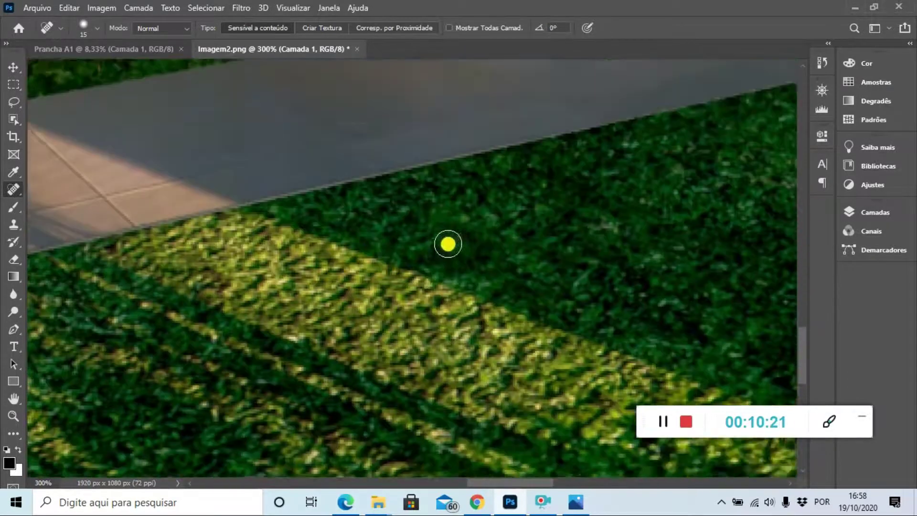
scroll(430, 229, "up", 20)
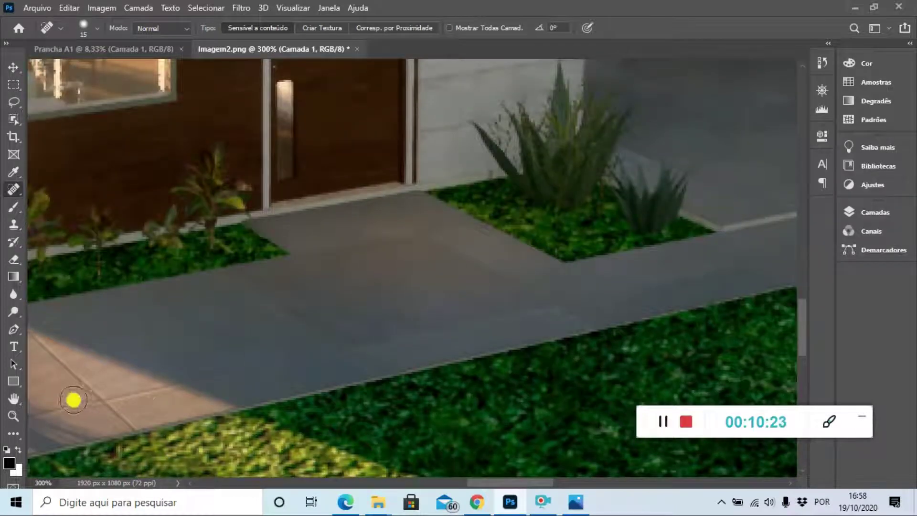
left_click(13, 415)
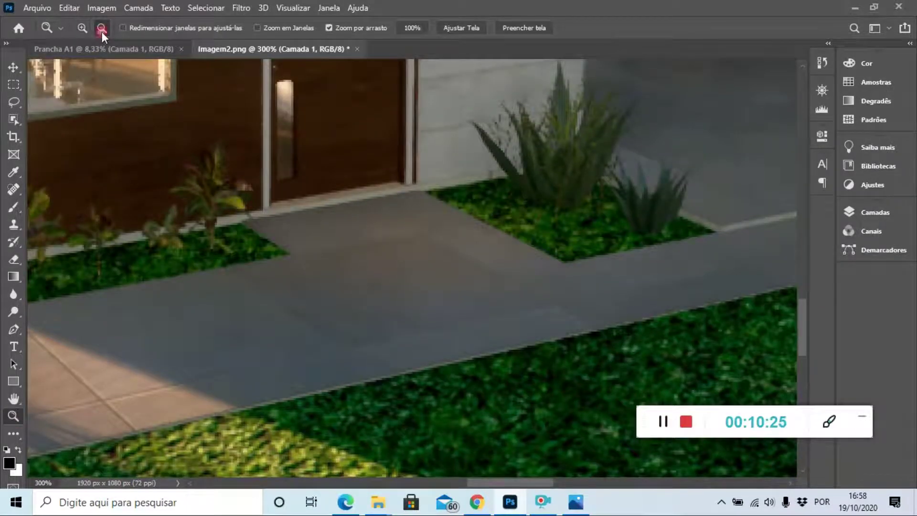
scroll(303, 213, "down", 6)
scroll(307, 214, "up", 5)
right_click(305, 212)
left_click(325, 214)
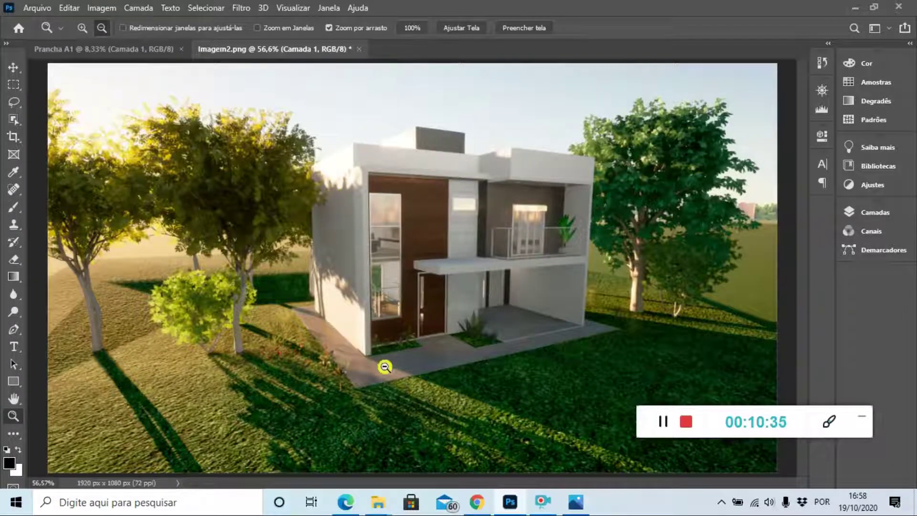
left_click(387, 234)
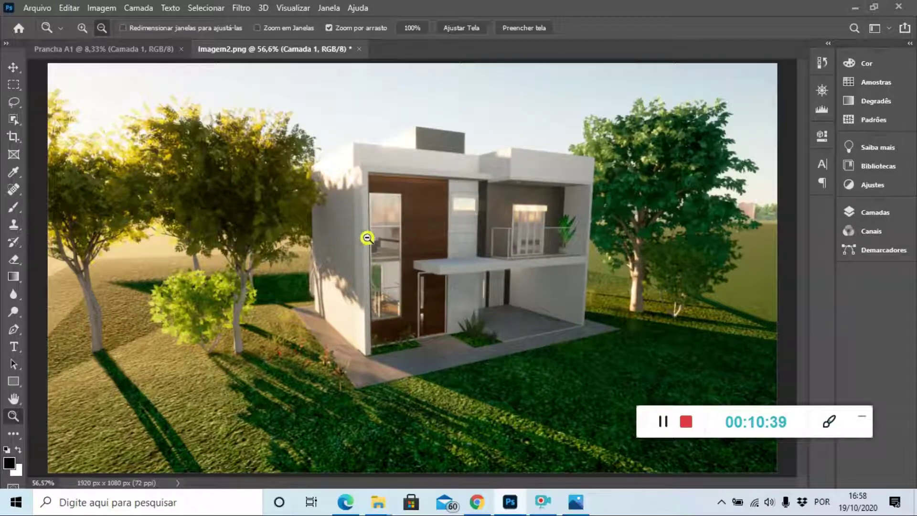
left_click(14, 190)
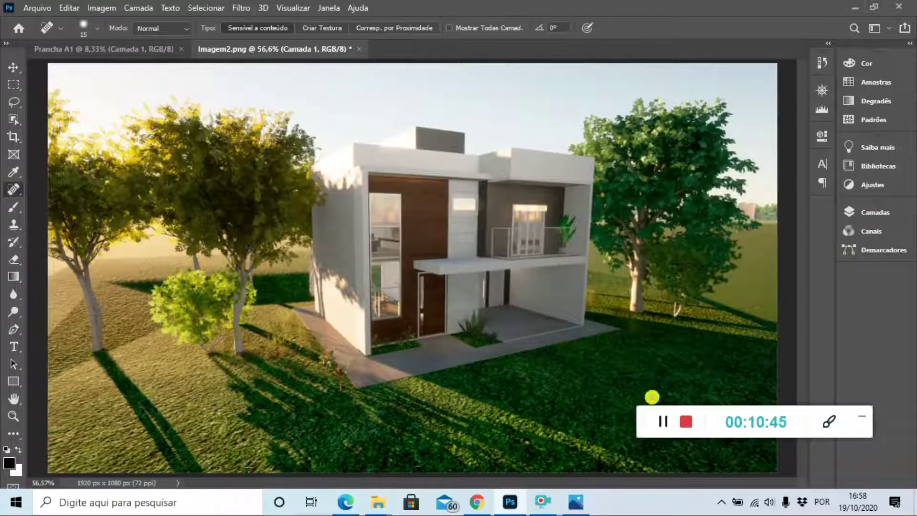
left_click(663, 422)
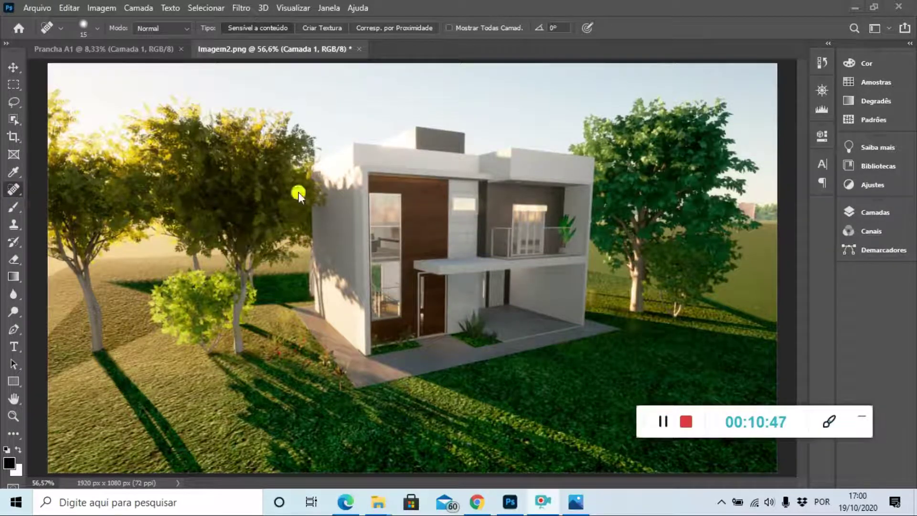
Examine the variants grouped with each tool, from Move, Marquee and Lasso through Crop, Eyedropper, Healing, Brush and Clone Stamp to History Brush
left_click(21, 72)
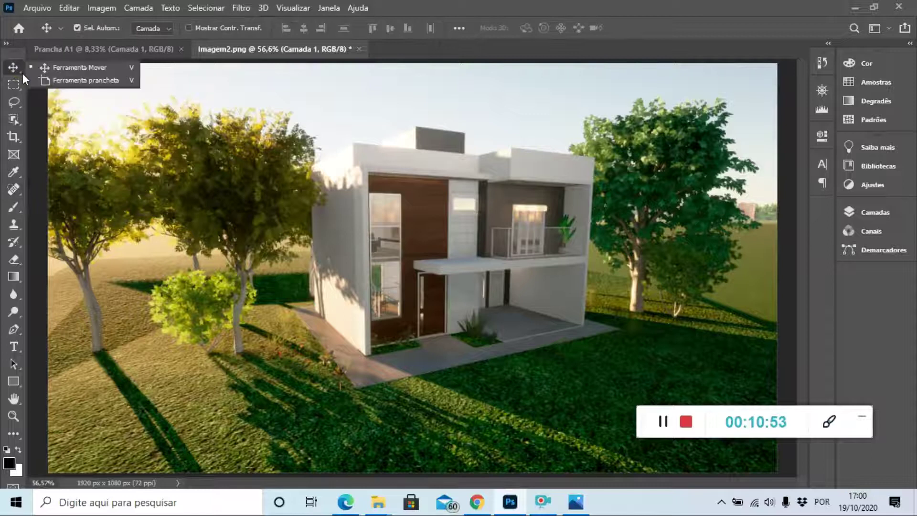
left_click(19, 107)
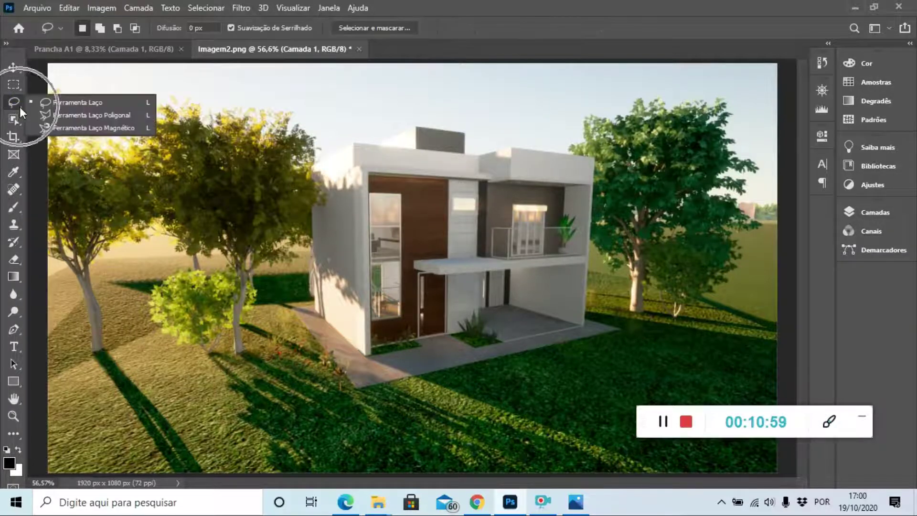
left_click(19, 88)
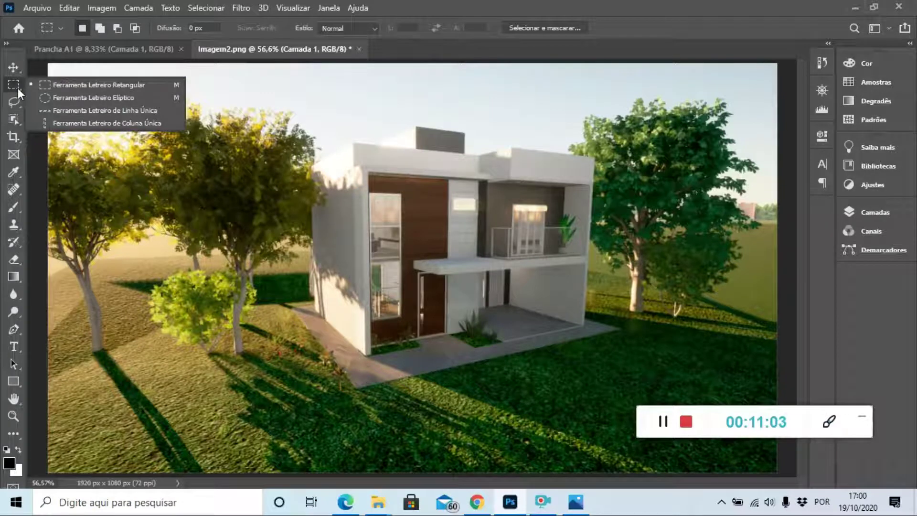
left_click(19, 109)
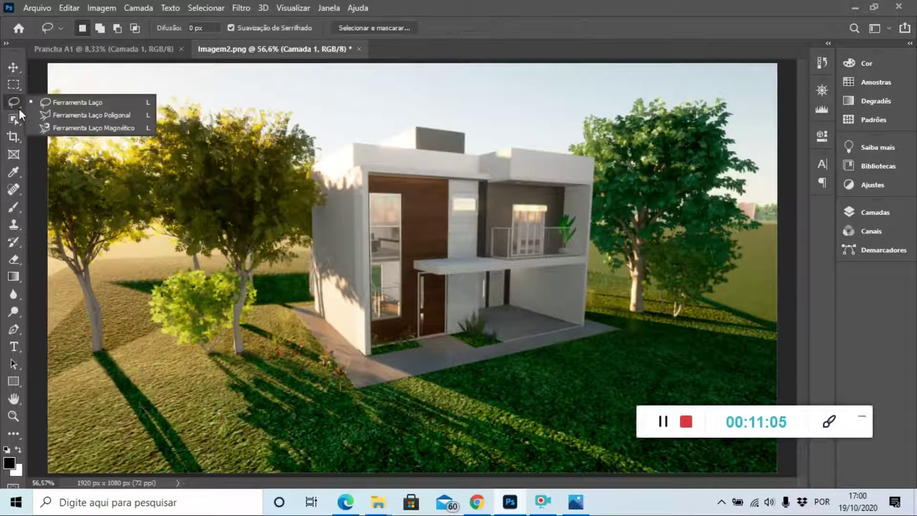
left_click(21, 124)
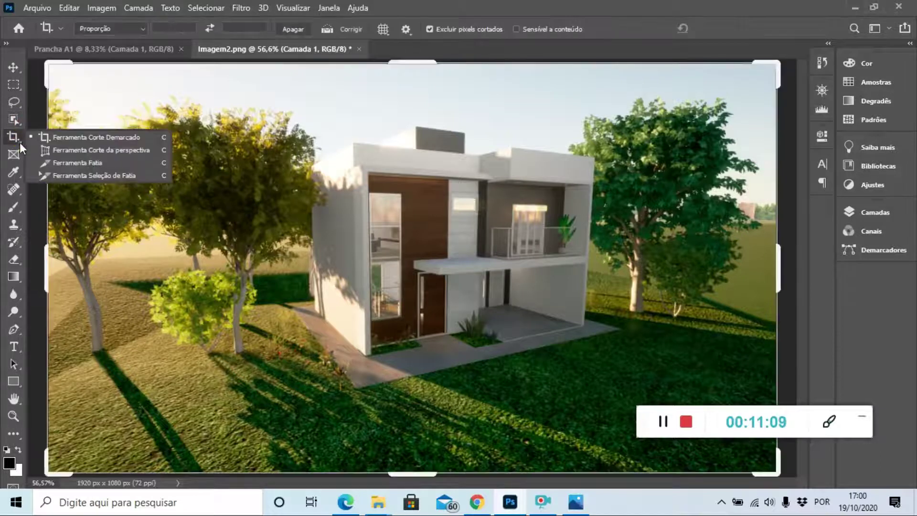
left_click(19, 158)
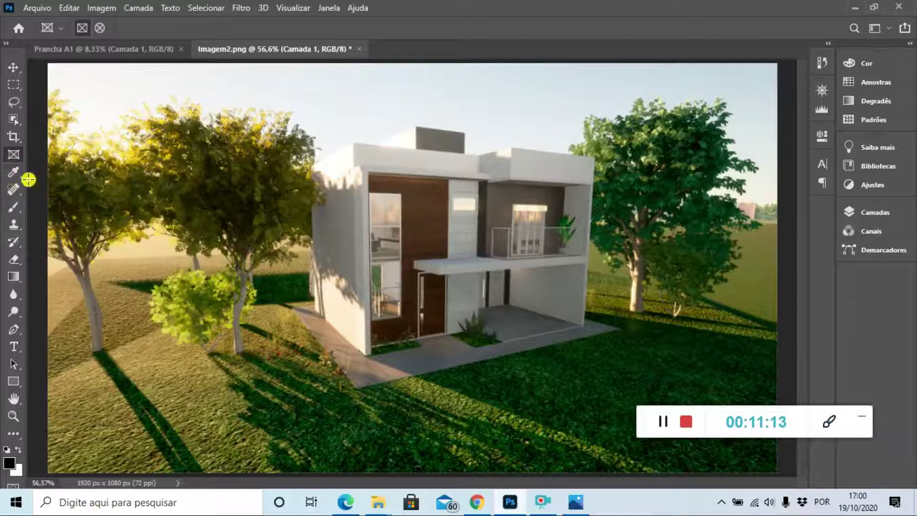
left_click(20, 176)
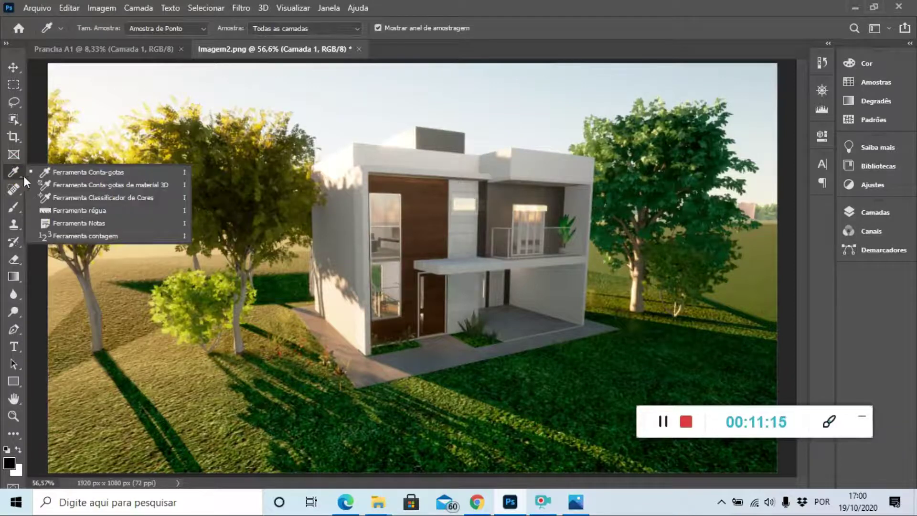
left_click(19, 195)
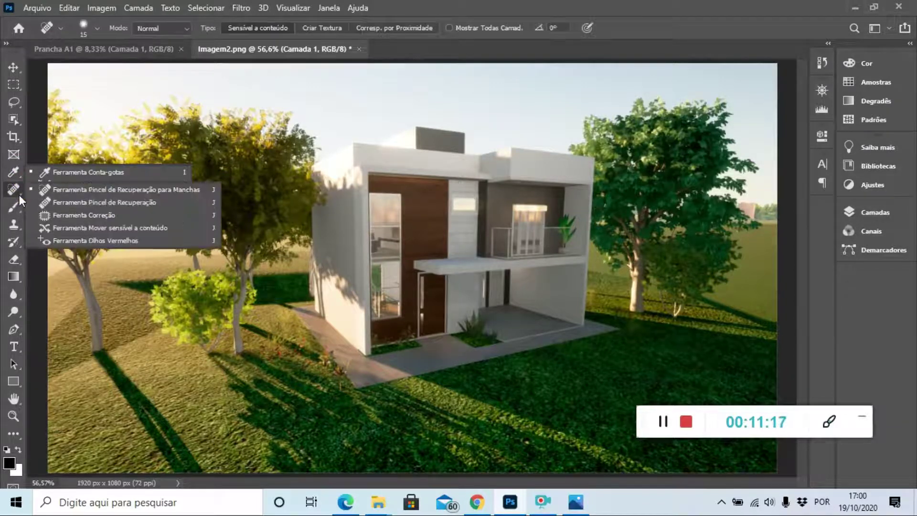
left_click(21, 213)
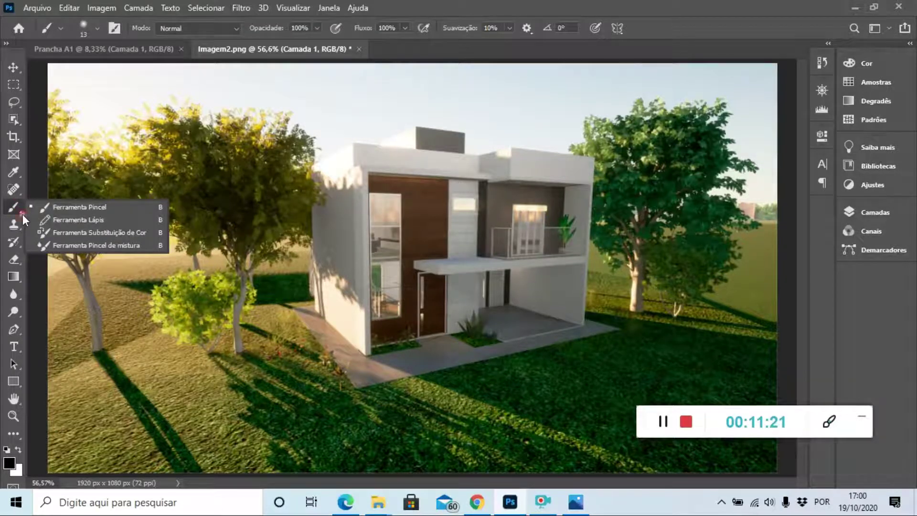
left_click(19, 231)
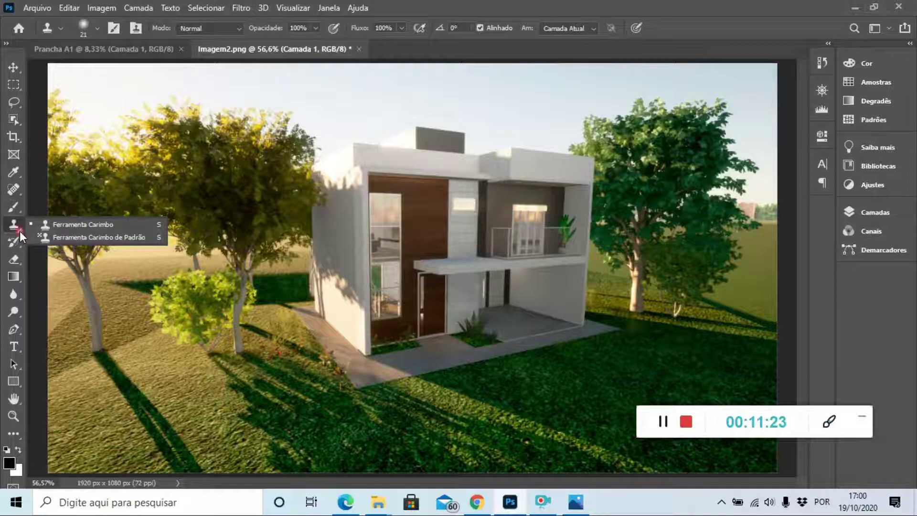
left_click(21, 246)
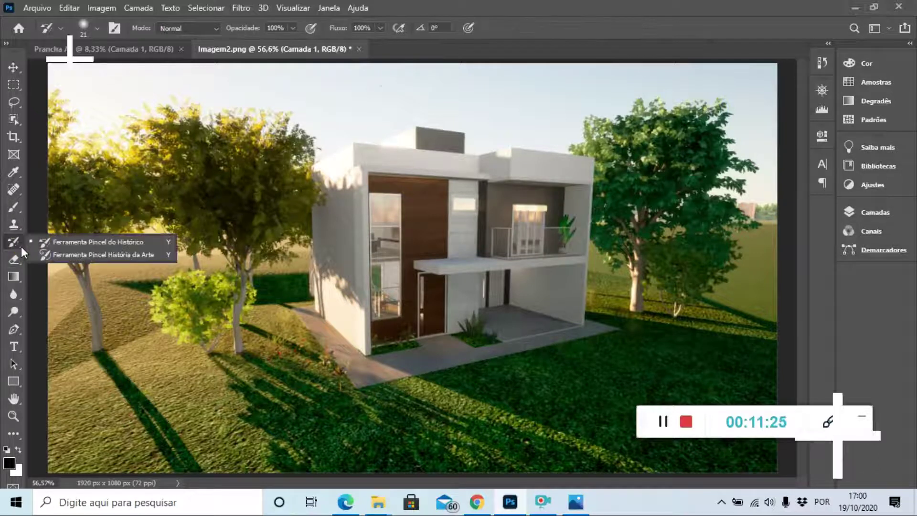
left_click(12, 72)
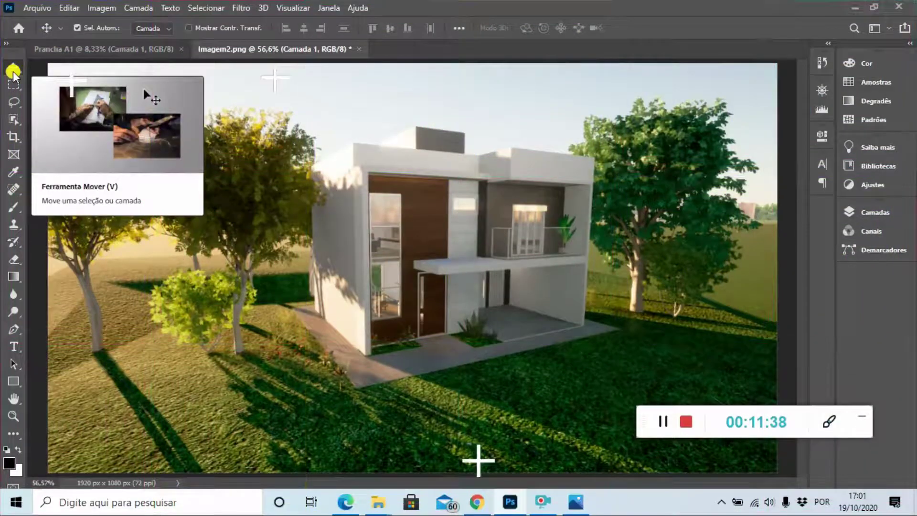
Select the small yellow-green bush beside the tree trunk with the Rectangular Marquee and copy the selection to a new layer
left_click(18, 85)
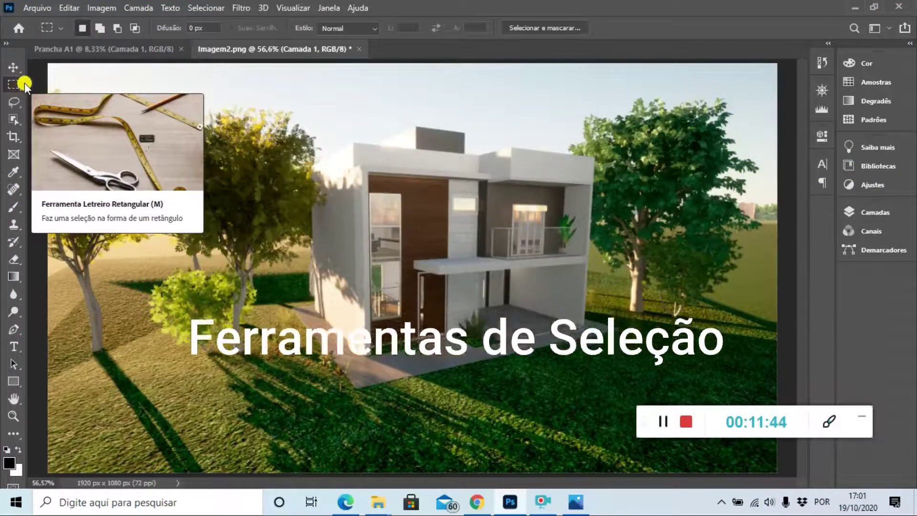
left_click(22, 86)
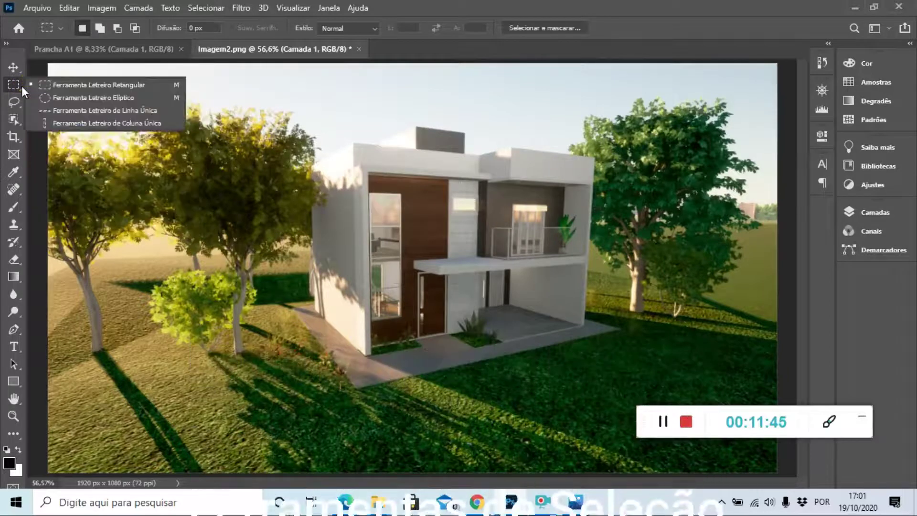
left_click(69, 85)
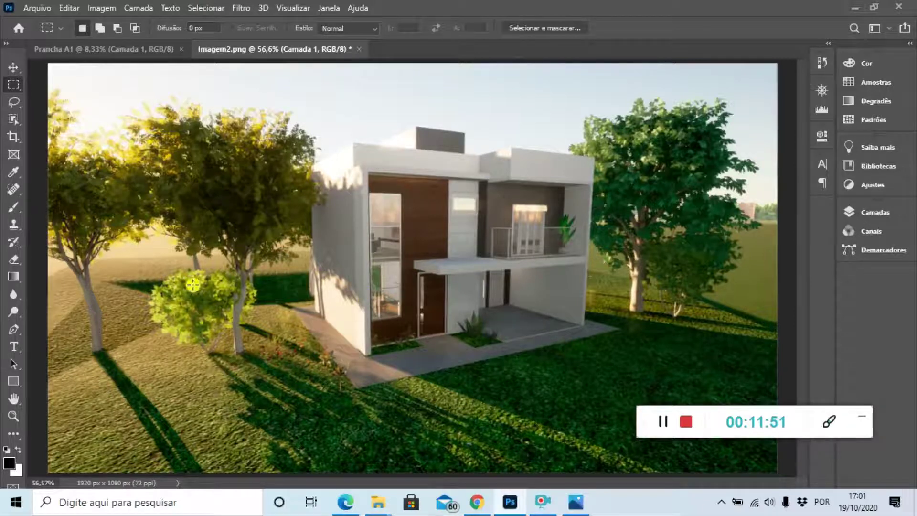
mouse_move(150, 272)
left_mouse_down()
mouse_move(253, 293)
mouse_move(274, 334)
mouse_move(275, 358)
left_mouse_up()
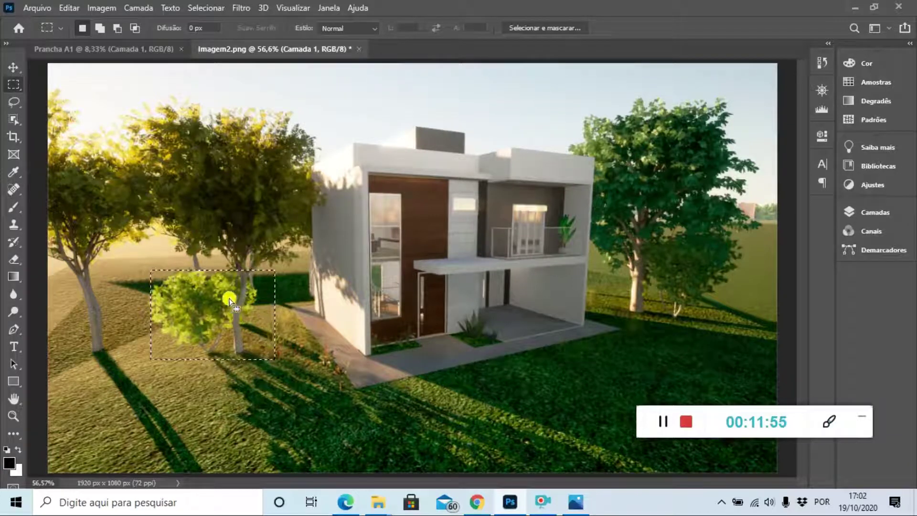
right_click(212, 276)
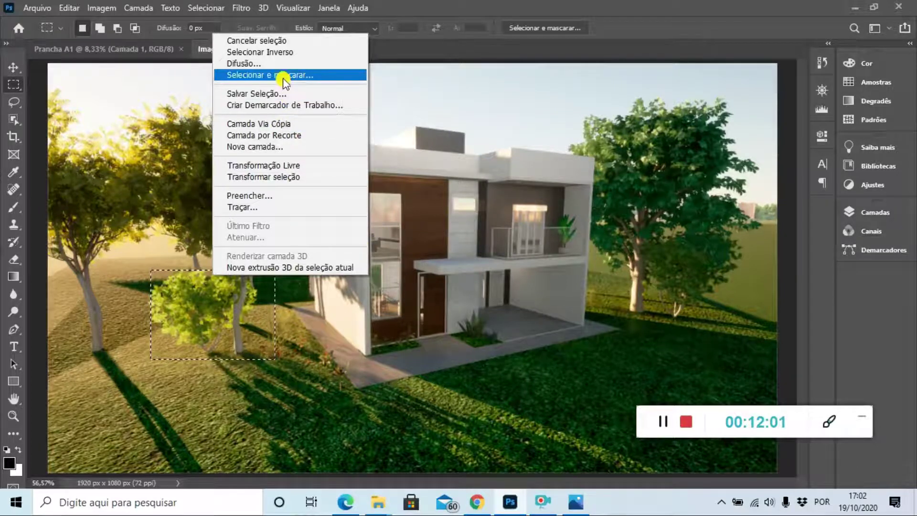
left_click(284, 125)
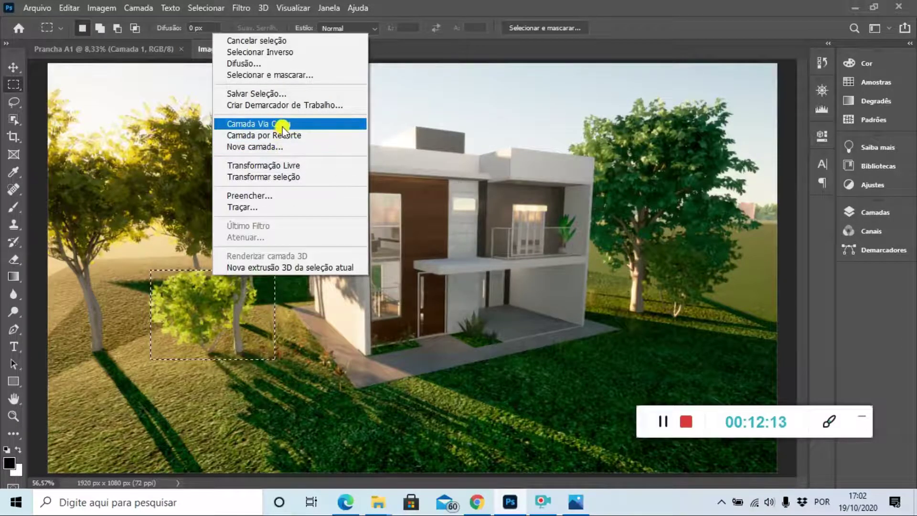
left_click(283, 125)
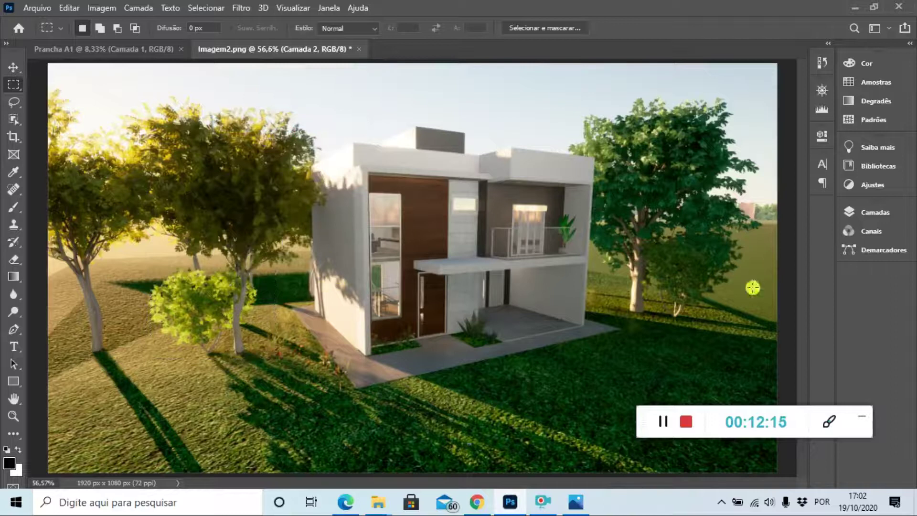
Inspect the bush copy's layer and the base house layer, including their layer style blending options
left_click(852, 213)
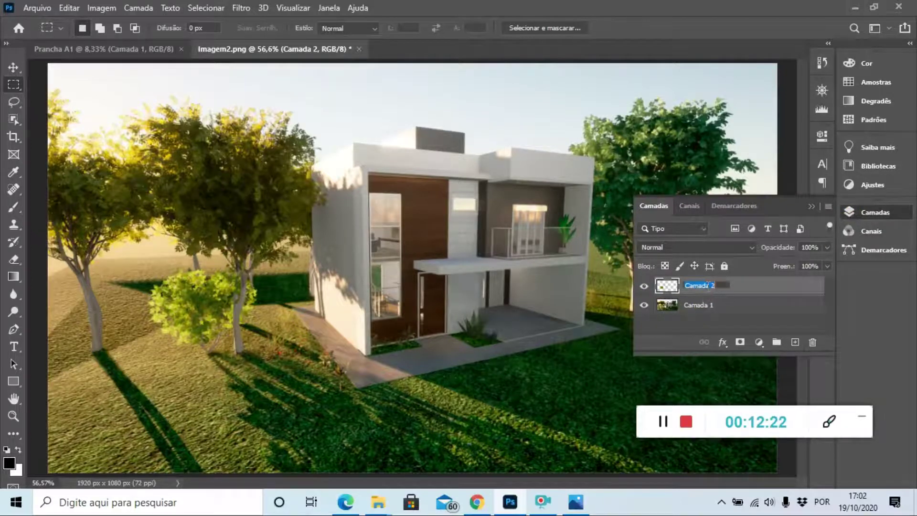
double_click(715, 309)
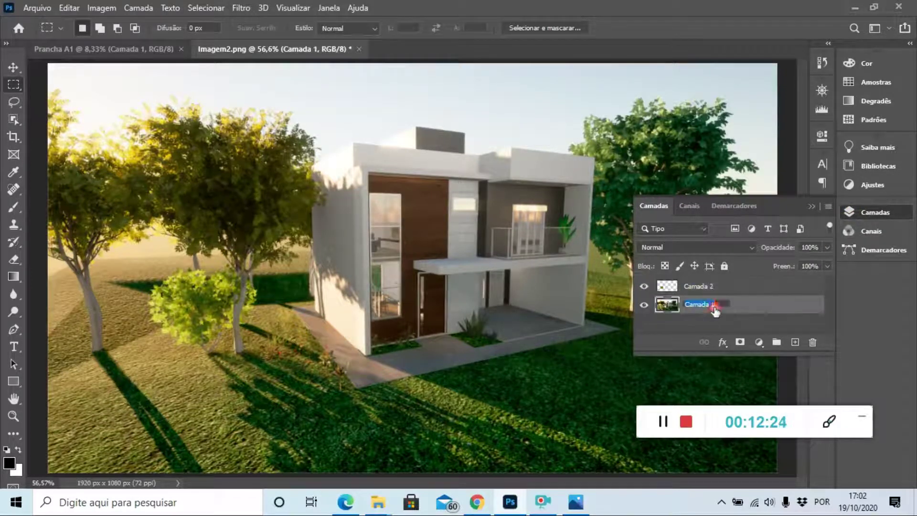
double_click(698, 286)
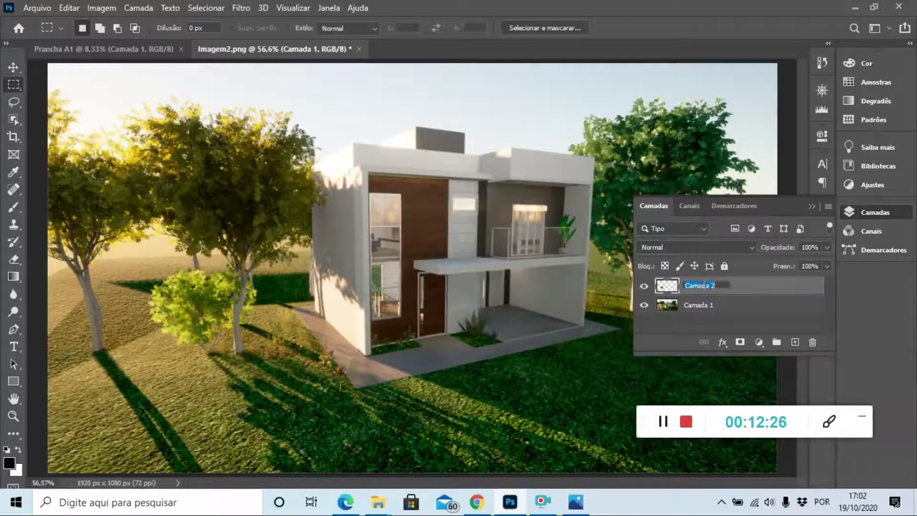
left_click(724, 306)
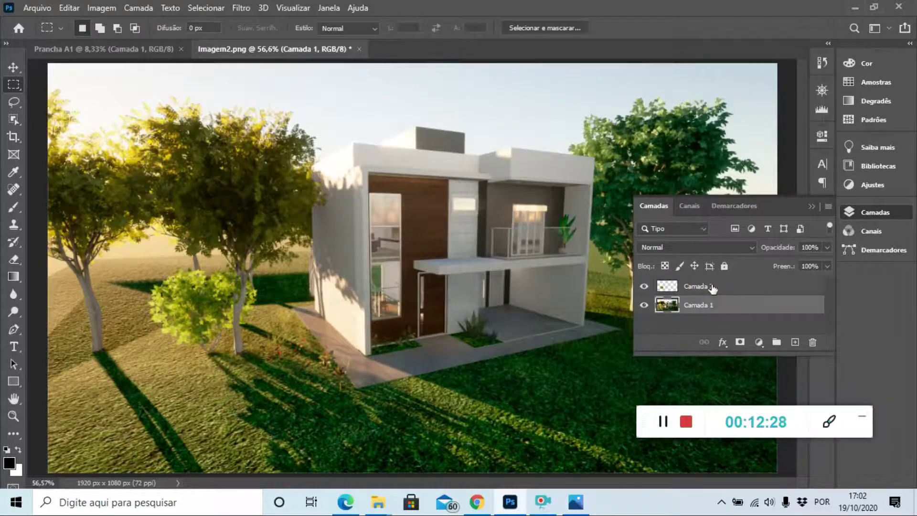
double_click(745, 305)
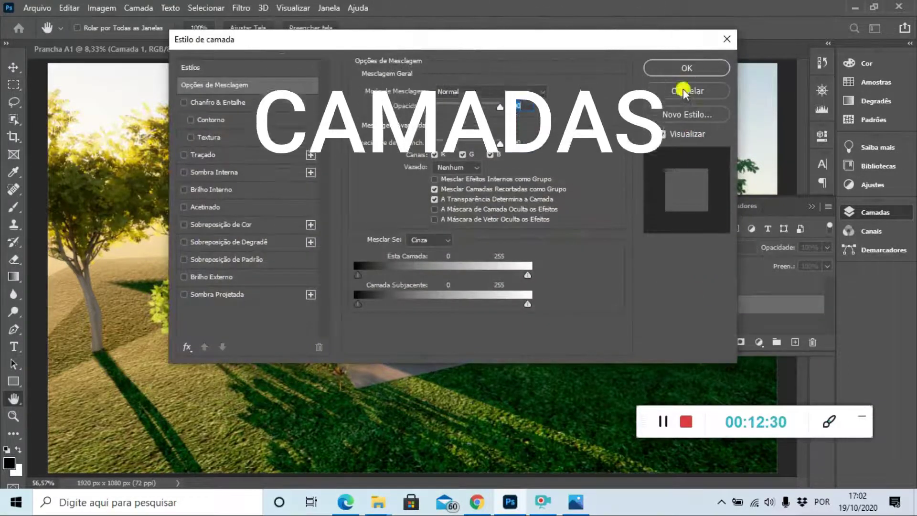
left_click(684, 91)
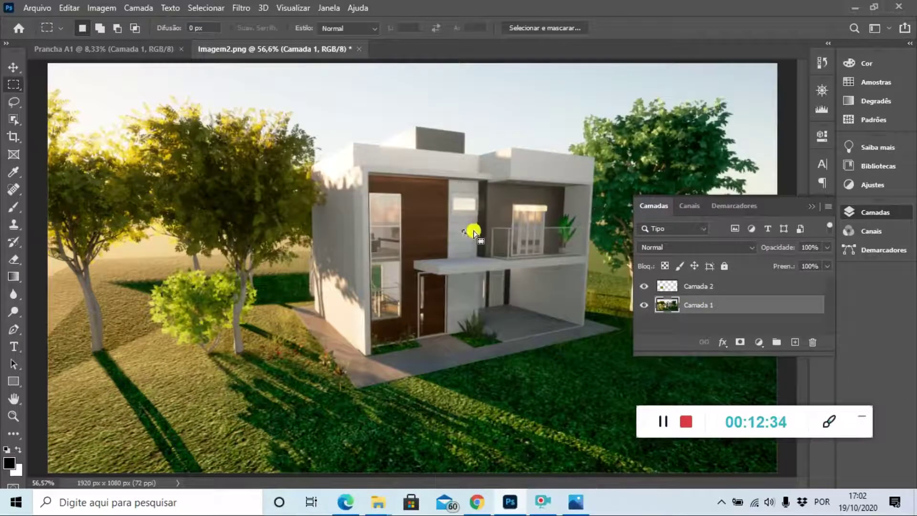
left_click(702, 287)
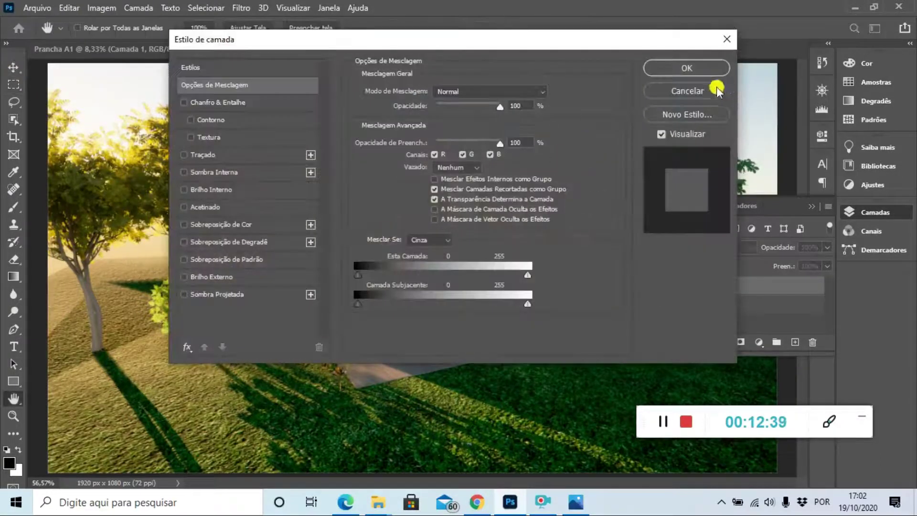
left_click(718, 90)
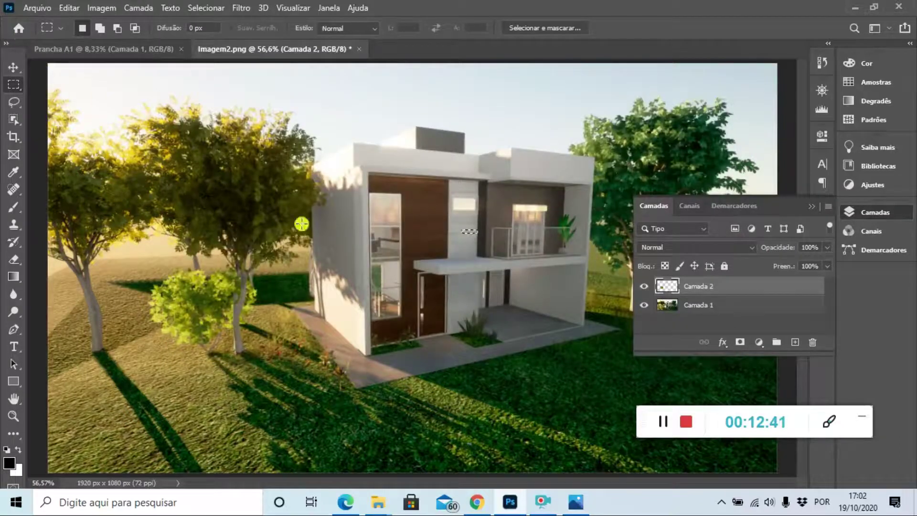
Move the copied bush toward the leftmost tree, and reposition it slightly below and left of the original bush
left_click(13, 67)
left_click_drag(214, 278, 134, 268)
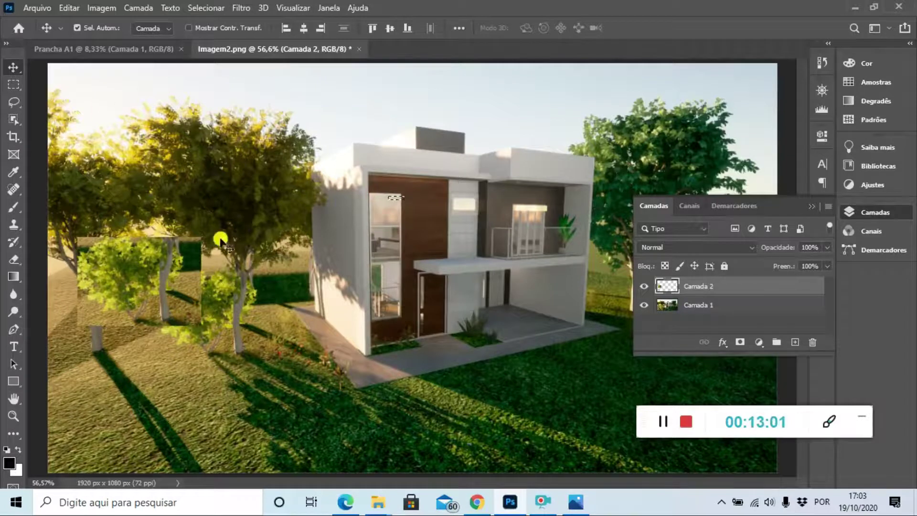
left_click_drag(137, 262, 198, 316)
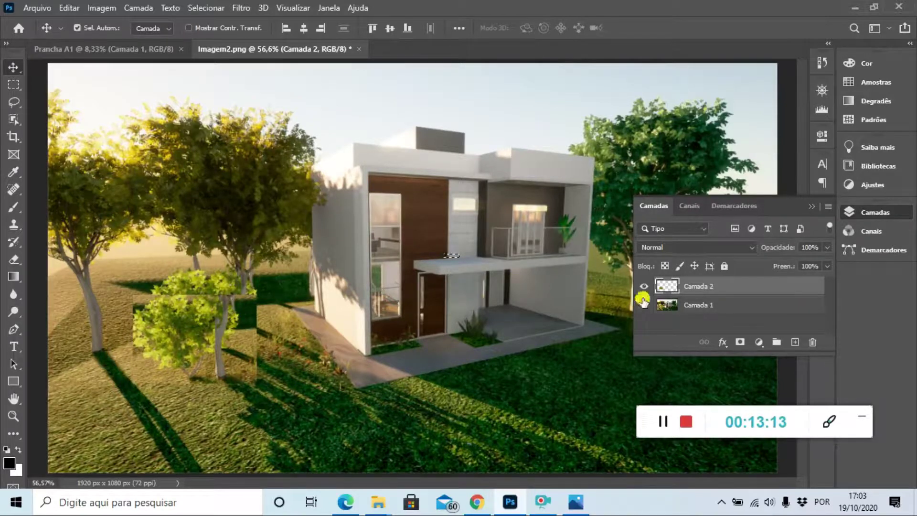
Delete the layer containing the copied bush
right_click(710, 288)
left_click(700, 287)
left_click_drag(706, 289, 815, 343)
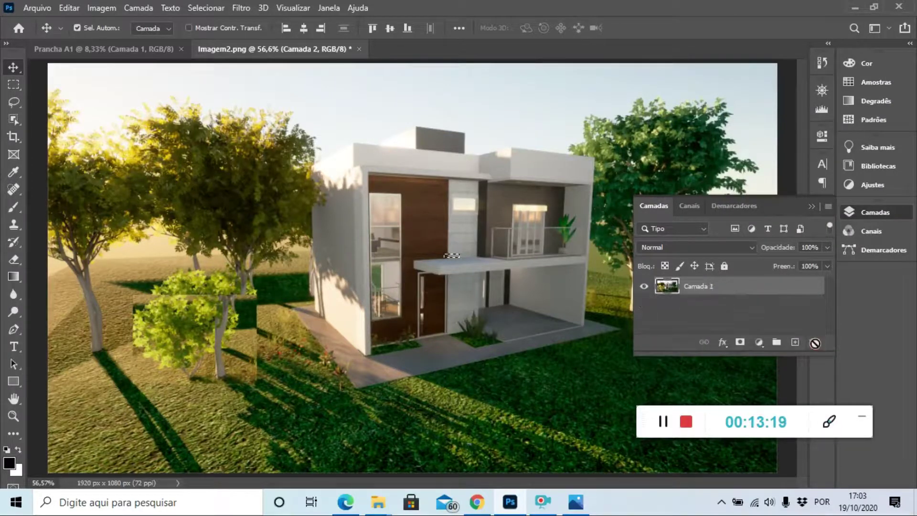
Select the house image layer Camada 1 and switch to the Magic Wand tool
left_click(696, 289)
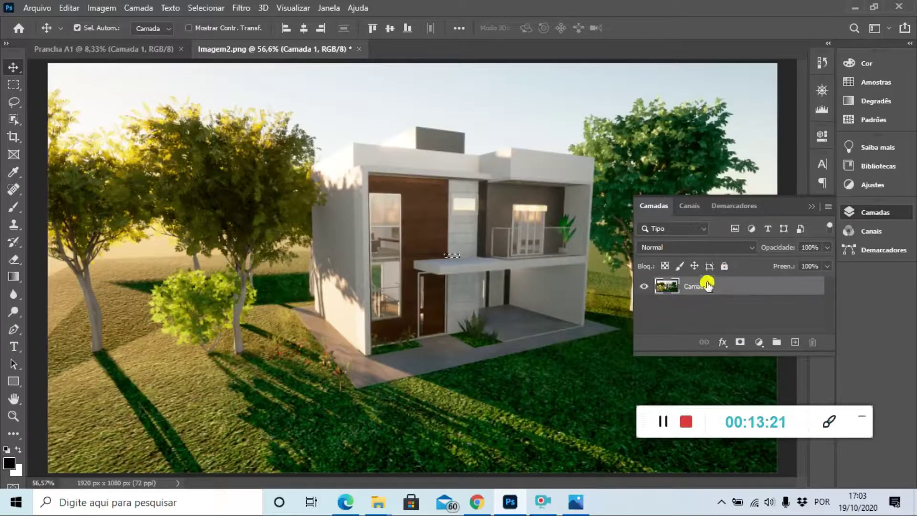
key("w")
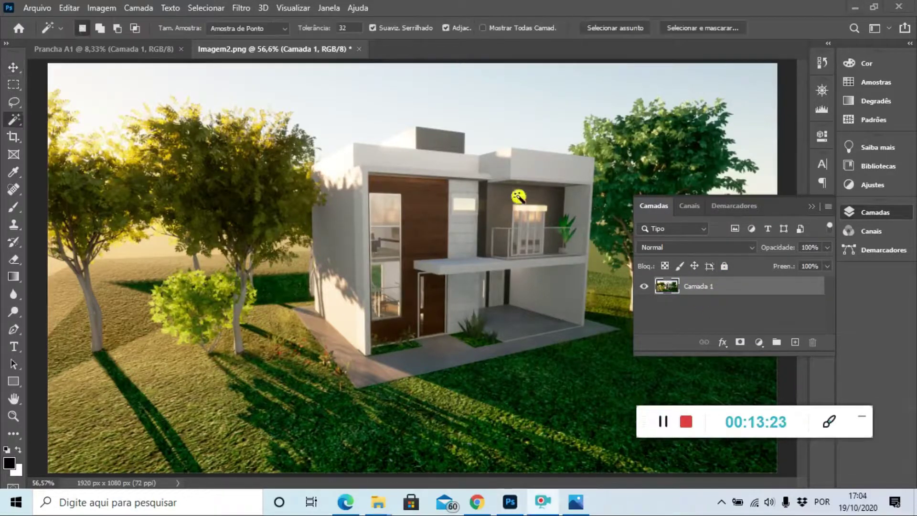